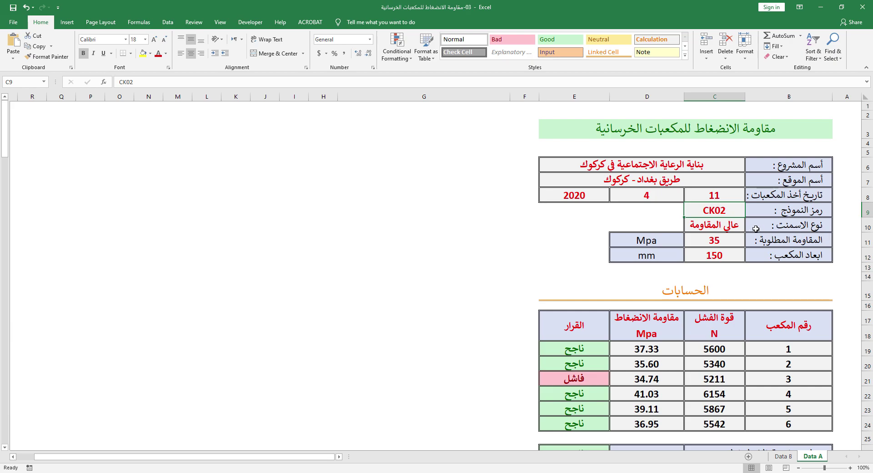
# - Examine the completed Data A sheet: cement type, required strength, cube size, failure loads and the overall strength decision
pyautogui.click(731, 224)
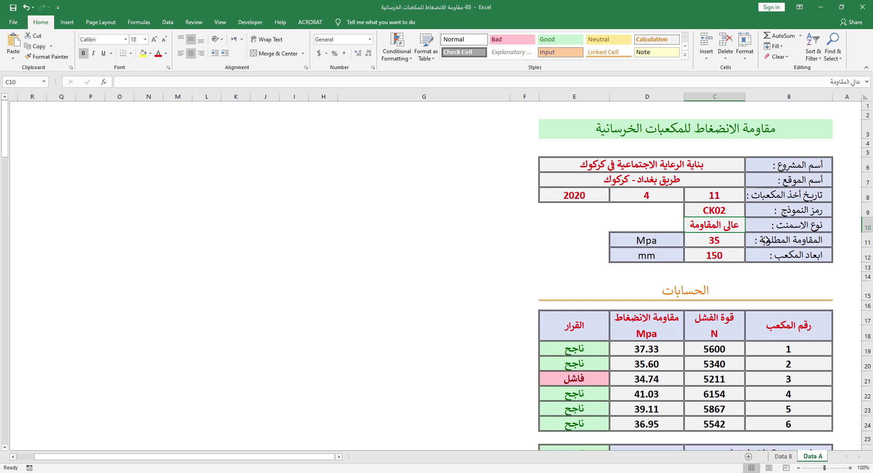
pyautogui.click(720, 241)
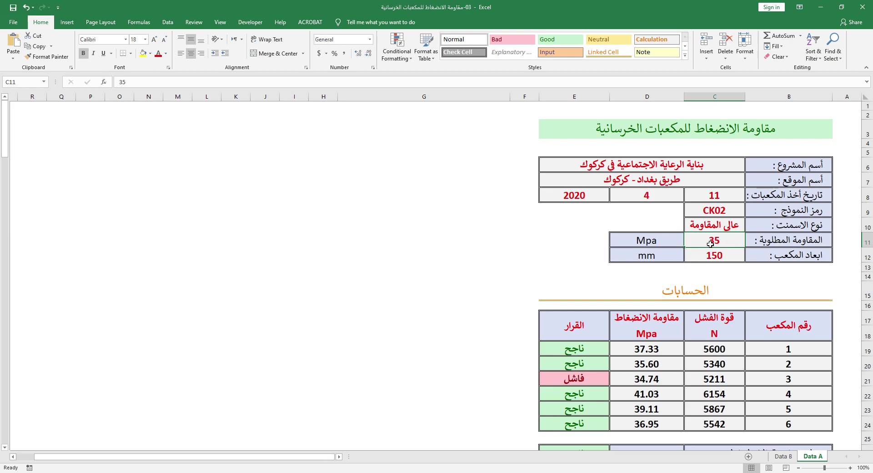
pyautogui.click(725, 256)
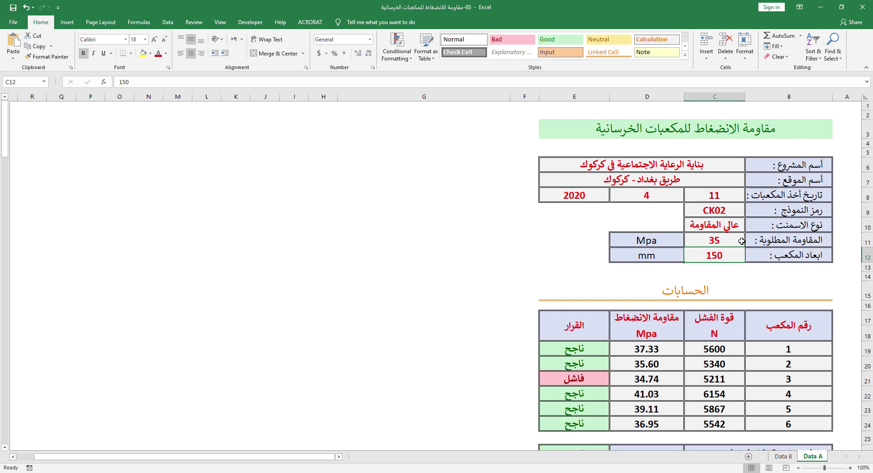
pyautogui.click(654, 244)
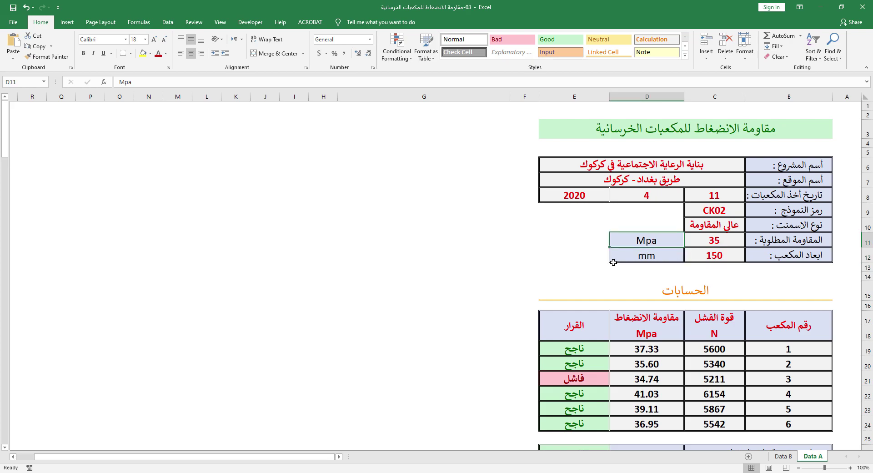
pyautogui.scroll(-1, 613, 269)
pyautogui.moveTo(789, 313); pyautogui.dragTo(799, 382)
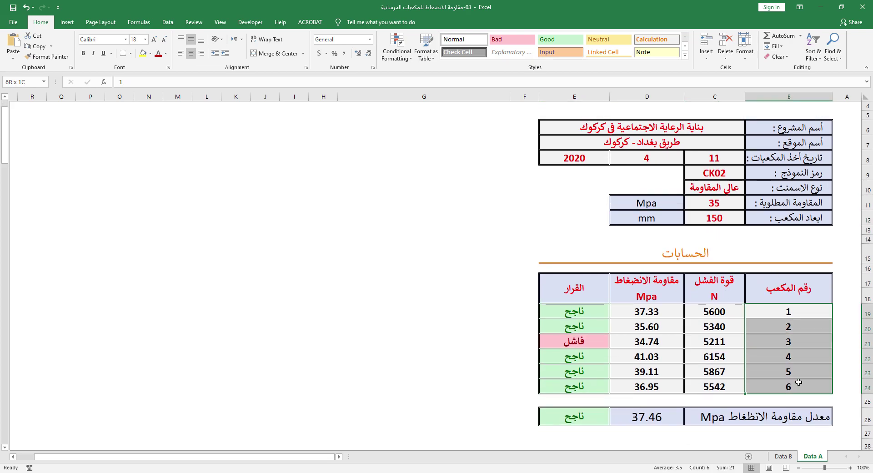
pyautogui.click(708, 317)
pyautogui.moveTo(706, 321); pyautogui.dragTo(703, 385)
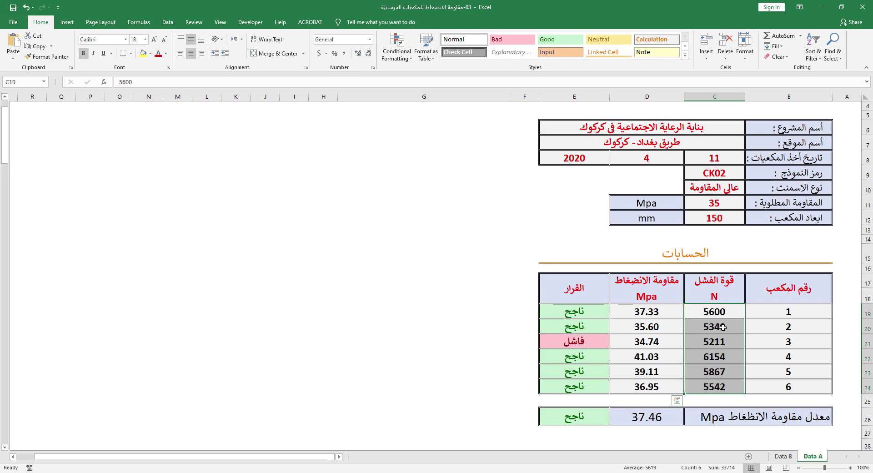
pyautogui.hotkey('ctrl', 'z')
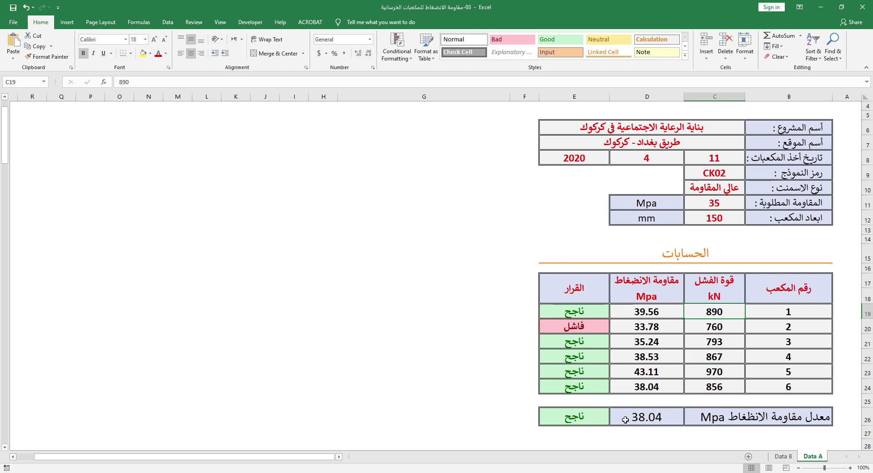
pyautogui.click(588, 413)
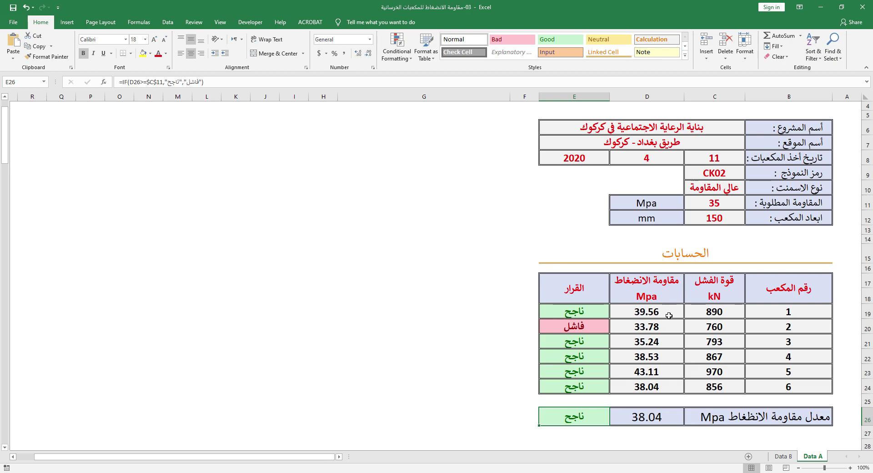
# - Open the Data B sheet and look over its blank cube strength form
pyautogui.click(783, 456)
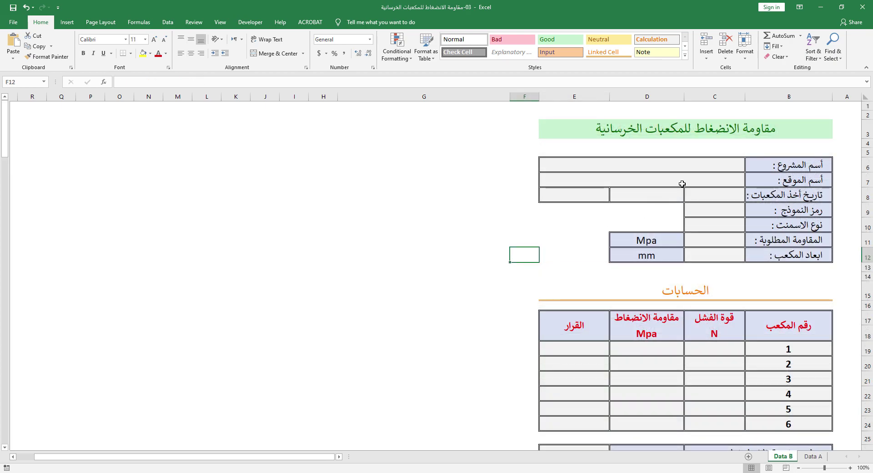
pyautogui.scroll(-9, 713, 185)
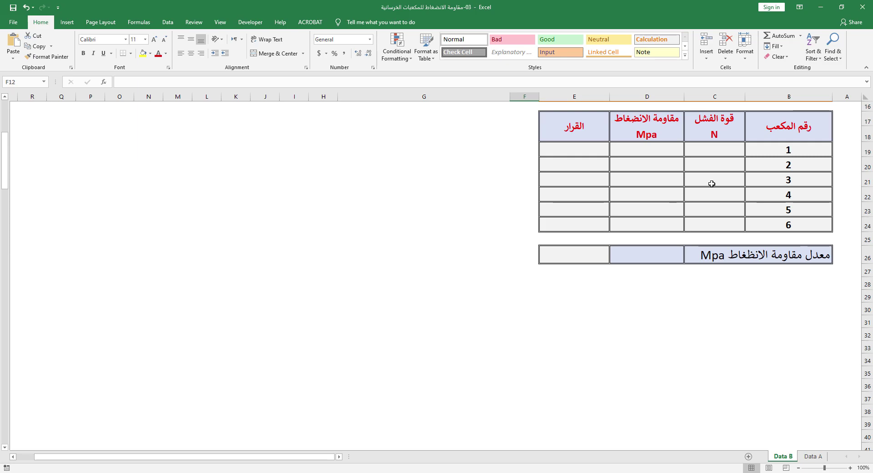
pyautogui.scroll(9, 702, 214)
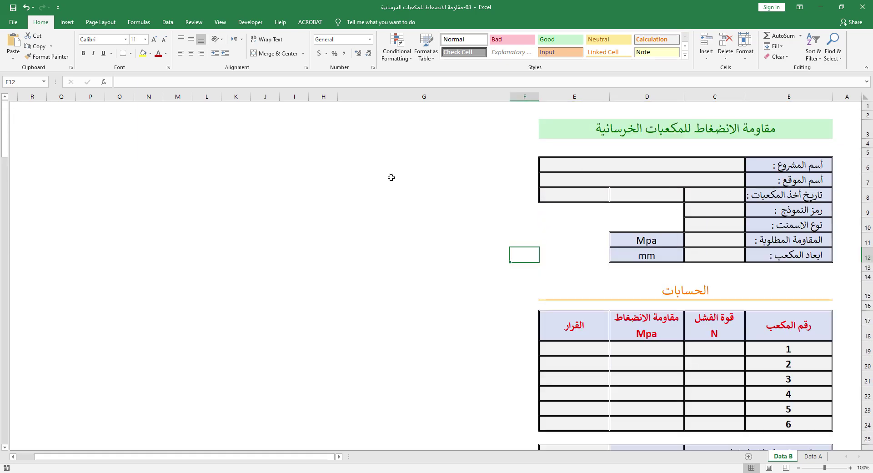
# - Show the gridlines on the Data B sheet and hide them again
pyautogui.click(220, 22)
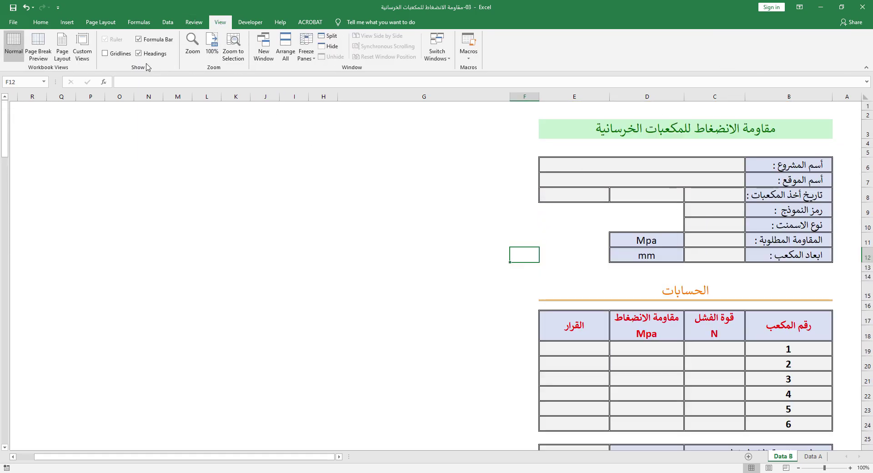
pyautogui.click(118, 55)
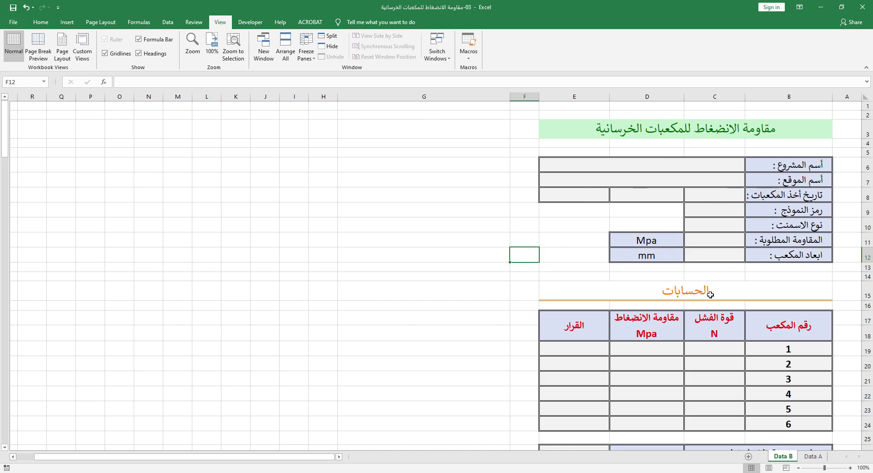
pyautogui.scroll(-2, 709, 293)
pyautogui.scroll(2, 651, 287)
pyautogui.click(105, 53)
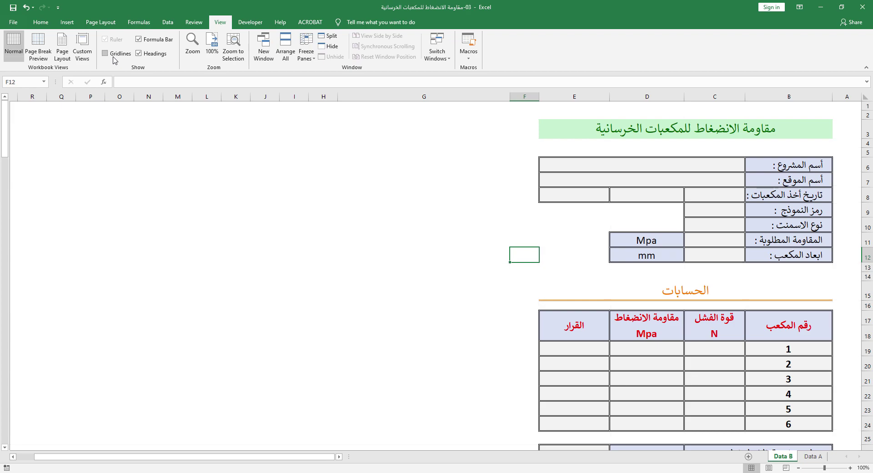
pyautogui.click(40, 22)
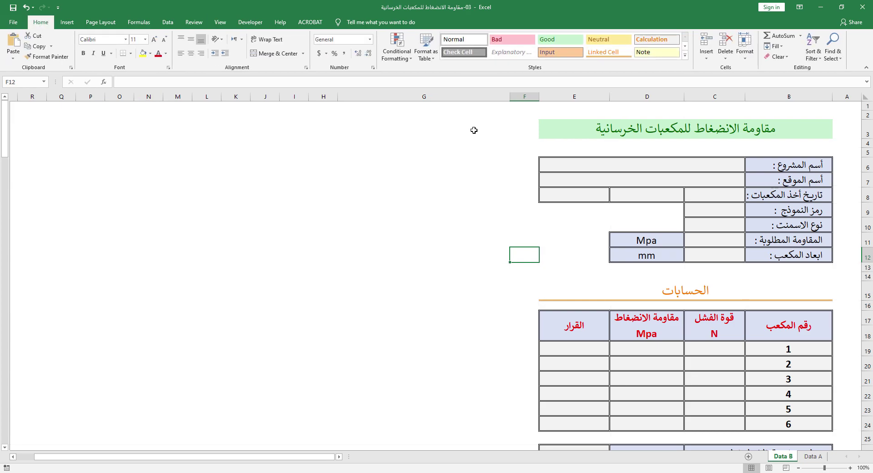
# - Enter "مديرية الرعاية الاجتماعية في كركوك" as the project name in C6
pyautogui.click(709, 164)
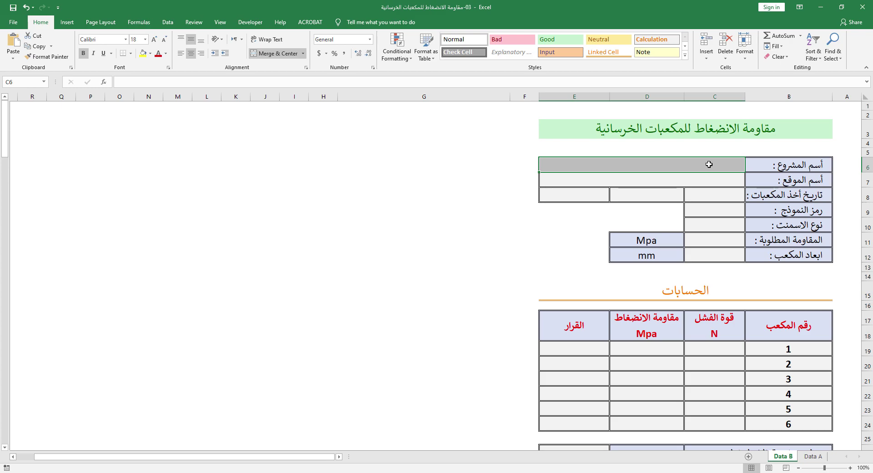
pyautogui.write('م')
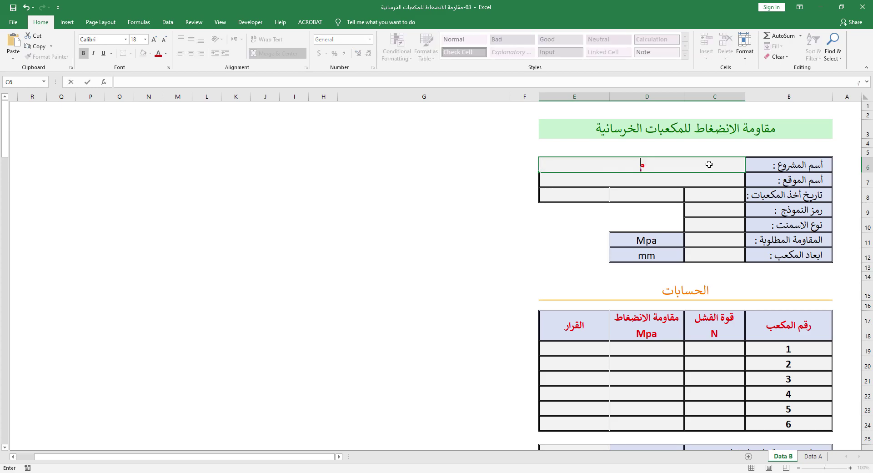
pyautogui.write('ديرية الرعاية')
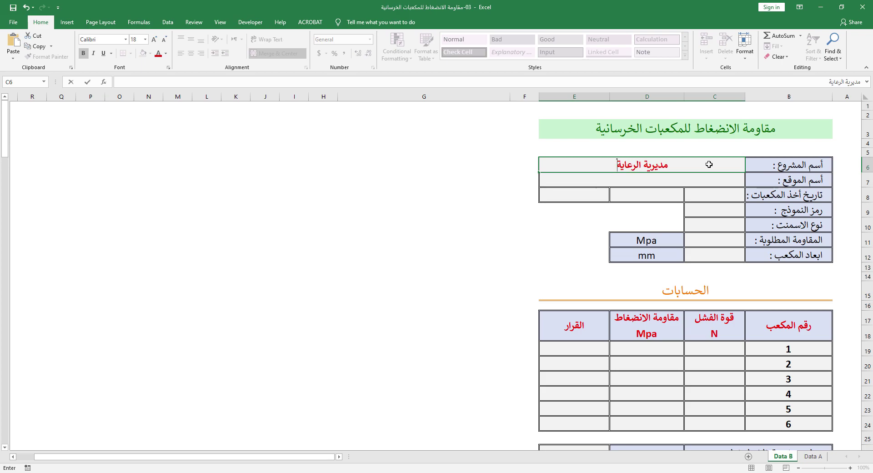
pyautogui.write(' الاجتماعية')
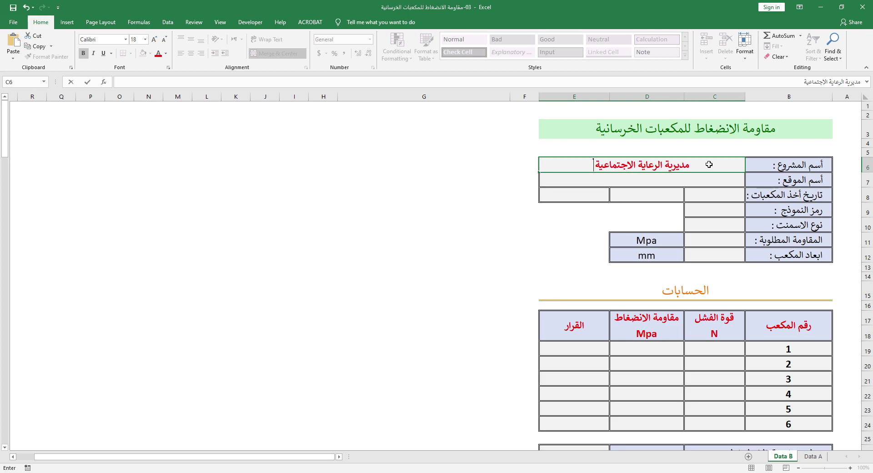
pyautogui.write(' في كركوك')
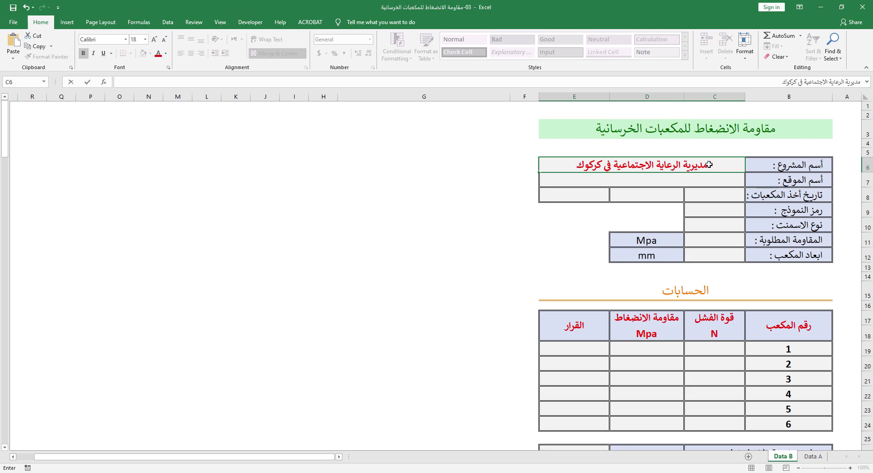
pyautogui.press('Return')
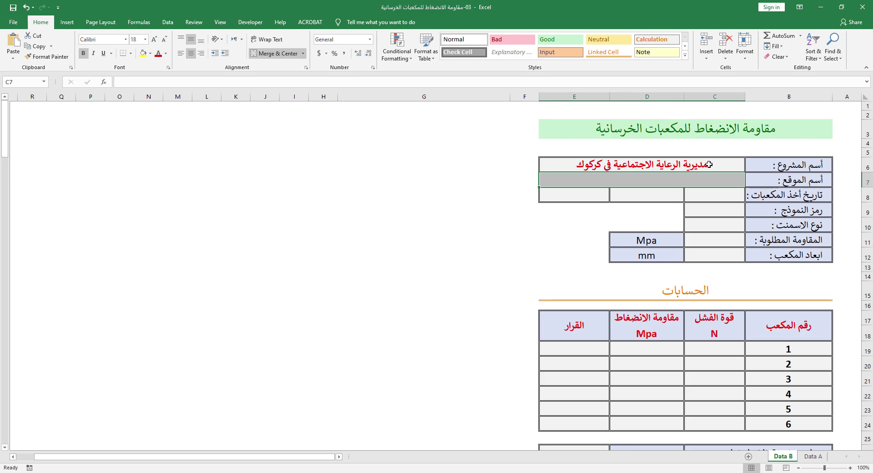
# - Enter "طريق بغداد - كركوك" as the site name in C7
pyautogui.write('حي')
pyautogui.press('BackSpace')
pyautogui.press('BackSpace')
pyautogui.write('طريق')
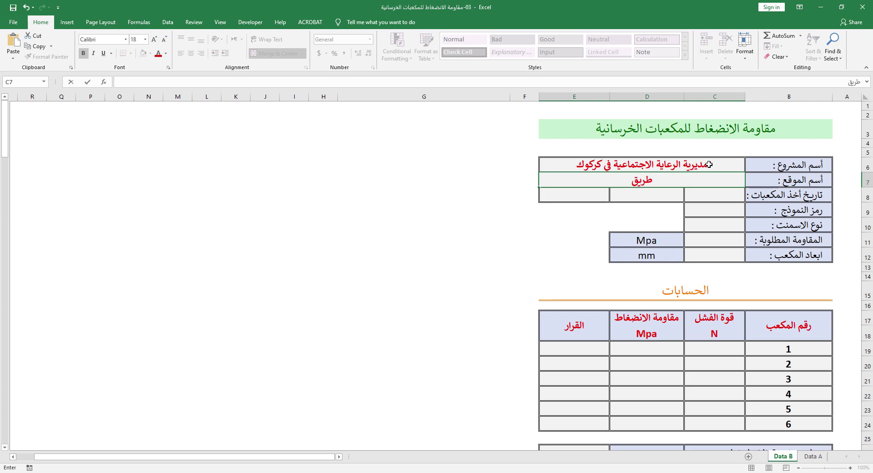
pyautogui.write(' بغداد - كر')
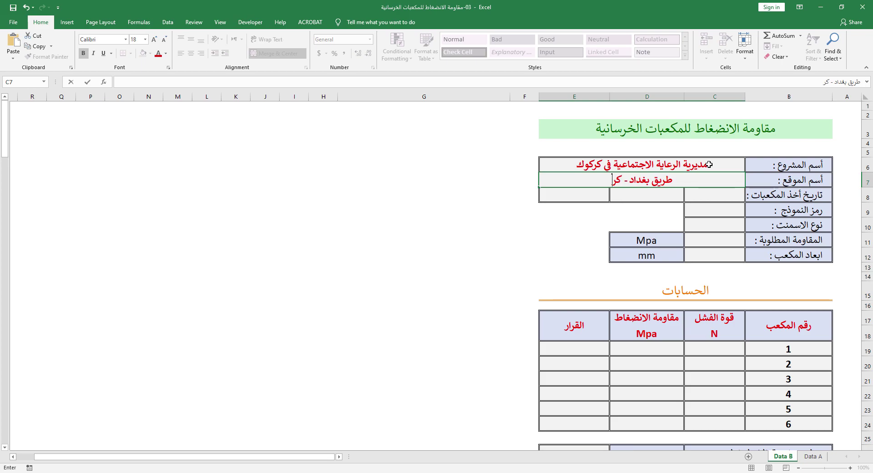
pyautogui.write('كوك')
pyautogui.press('Return')
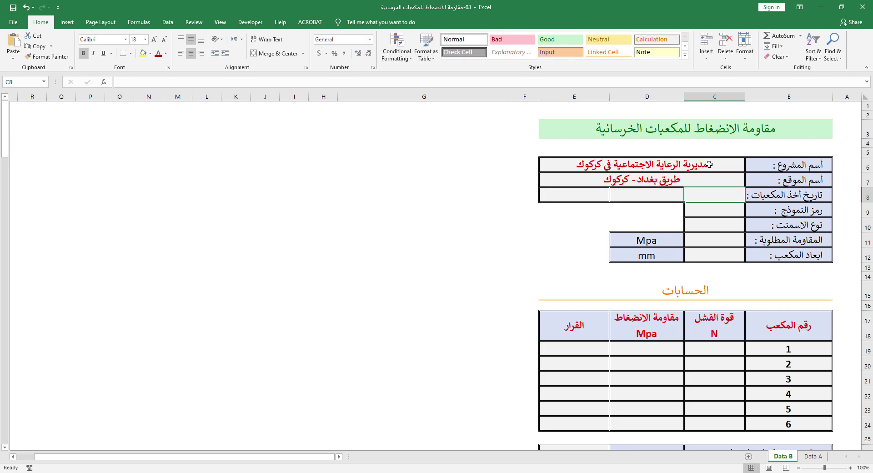
# - Fill in the cube sampling date in row 8 with day 11, month 4 and year 2020
pyautogui.write('11')
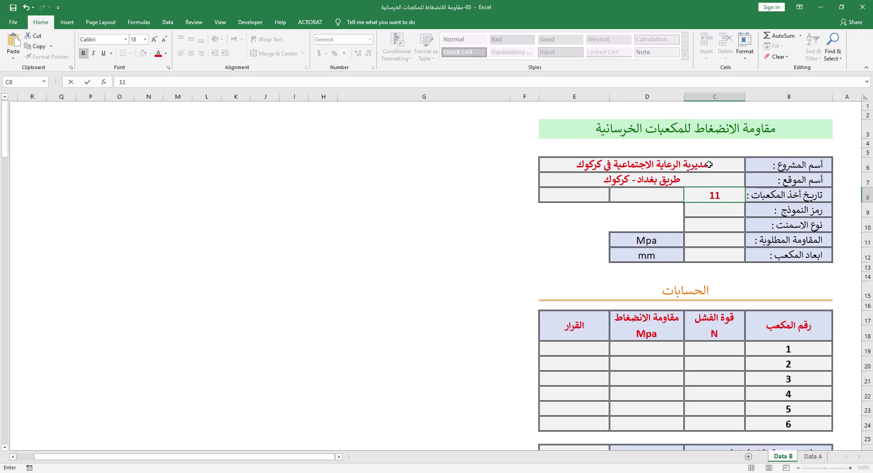
pyautogui.press('Tab')
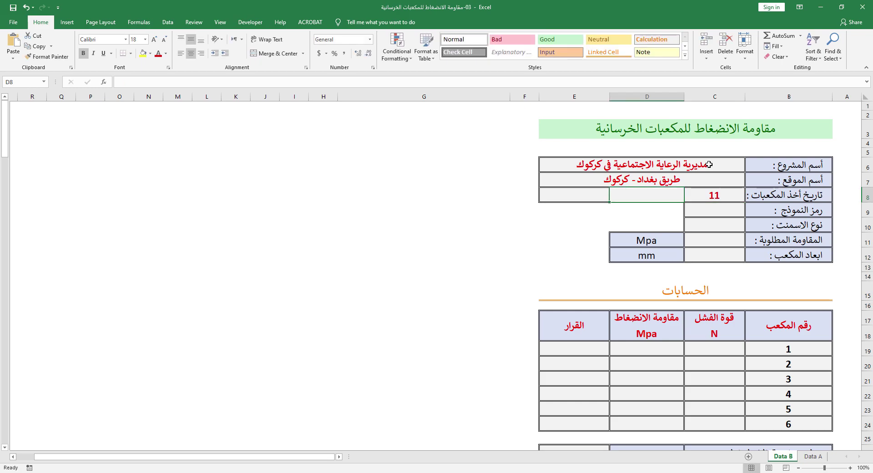
pyautogui.write('5')
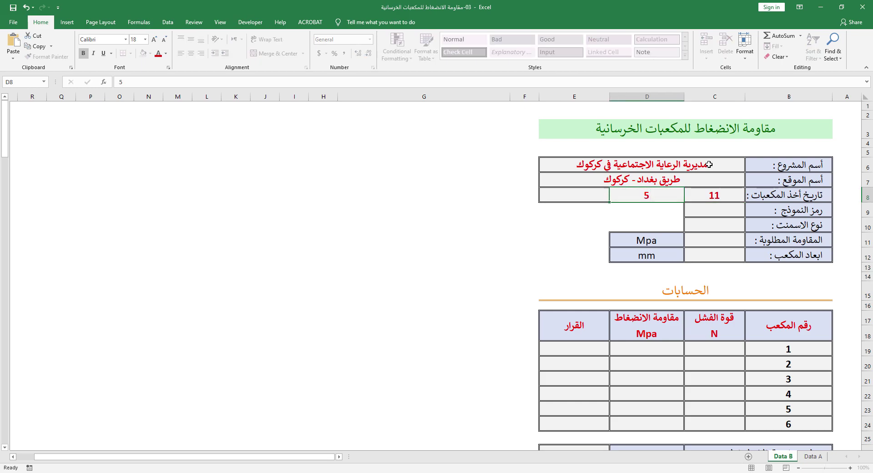
pyautogui.press('Tab')
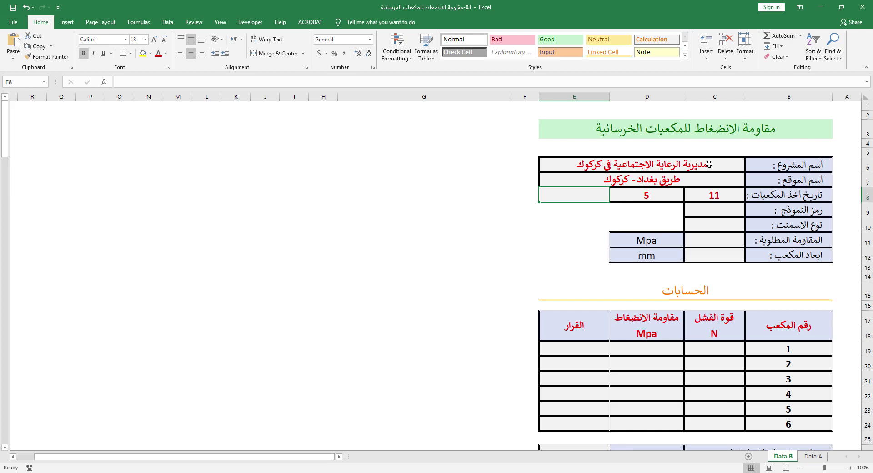
pyautogui.hotkey('shift', 'Tab')
pyautogui.write('4')
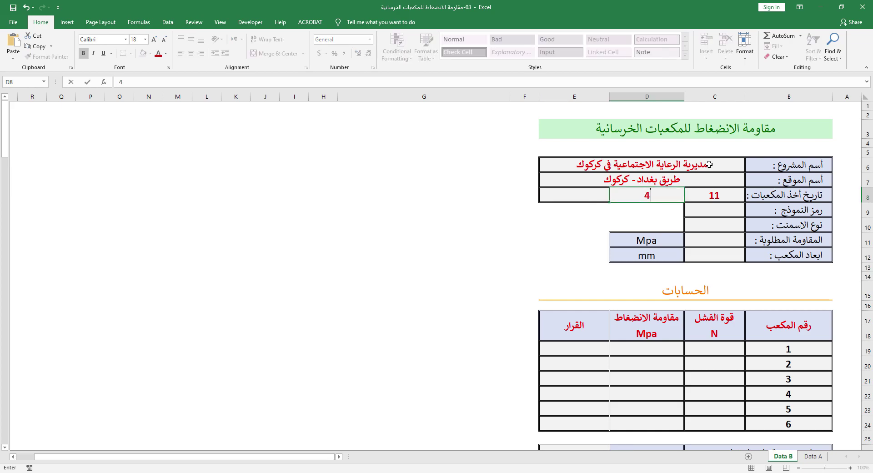
pyautogui.press('Tab')
pyautogui.write('2020')
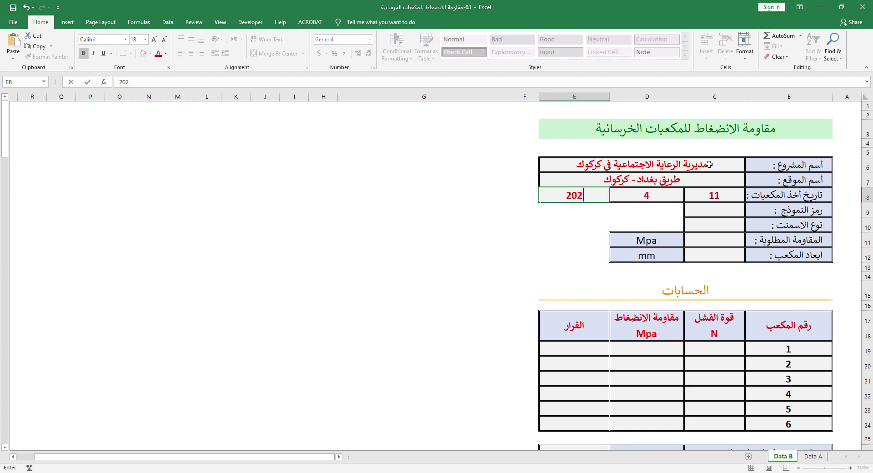
# - Enter CO08 as the sample code in C9
pyautogui.click(735, 211)
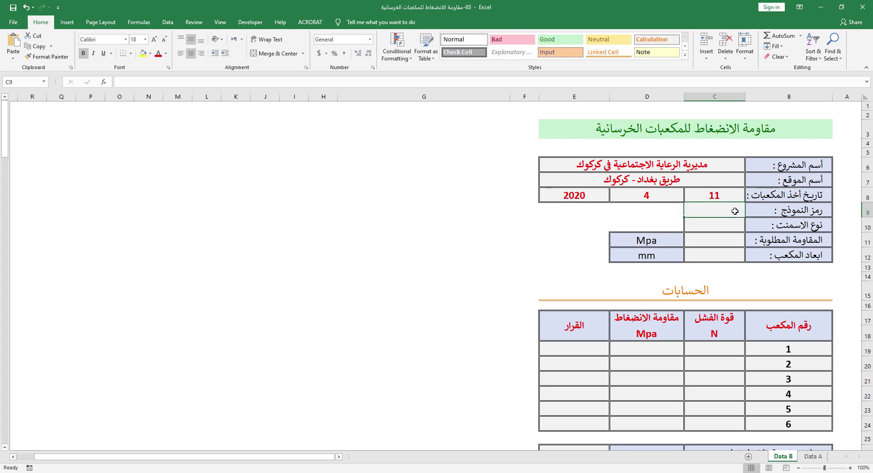
pyautogui.write('H')
pyautogui.press('BackSpace')
pyautogui.write('C')
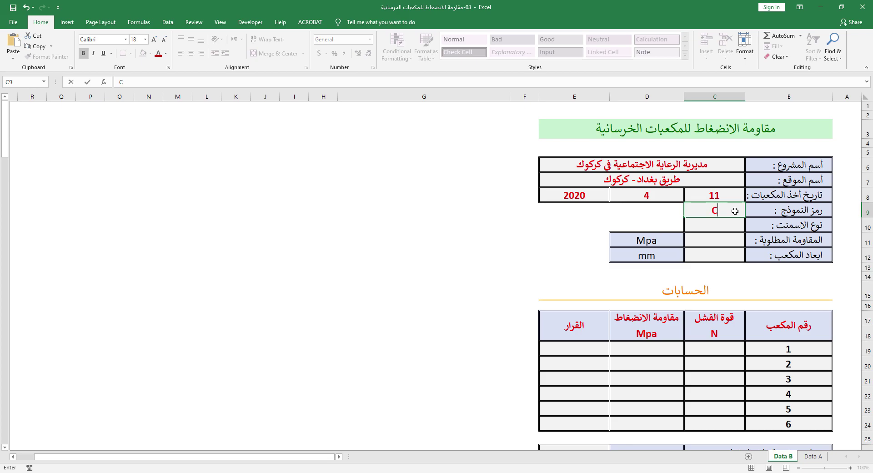
pyautogui.write('O08')
pyautogui.press('Return')
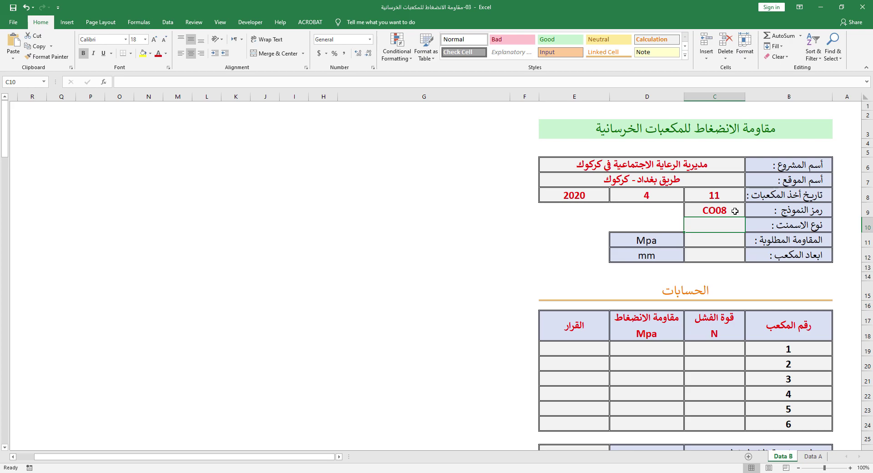
# - Enter "عالي المقاومة" as the cement type in C10
pyautogui.write('عالي ال')
pyautogui.write('مف')
pyautogui.press('BackSpace')
pyautogui.write('قاومة')
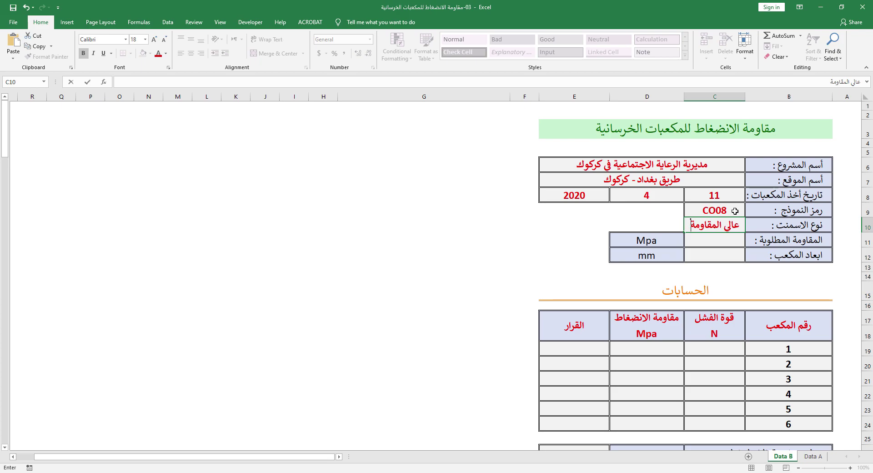
pyautogui.press('Return')
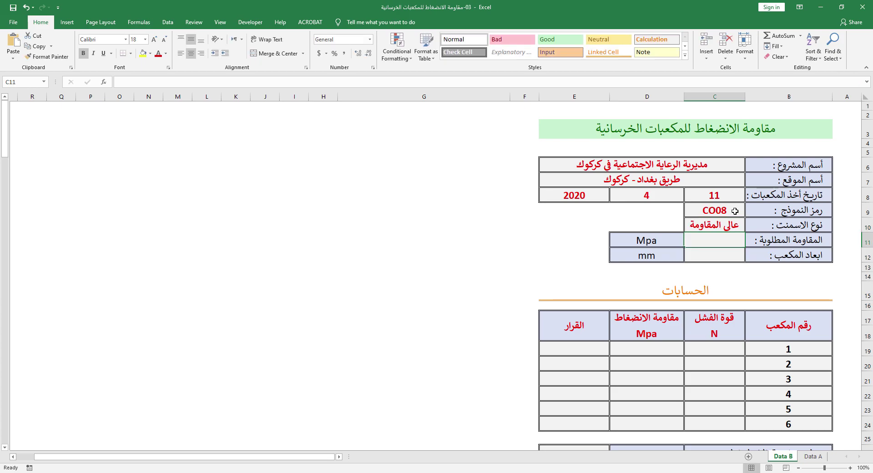
# - Enter 35 Mpa as the required strength in C11 and 150 mm as the cube dimension in C12
pyautogui.write('35')
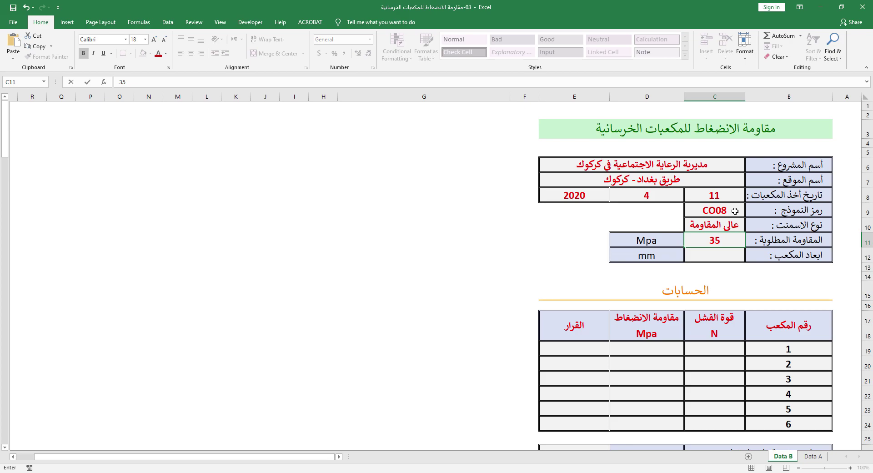
pyautogui.press('Return')
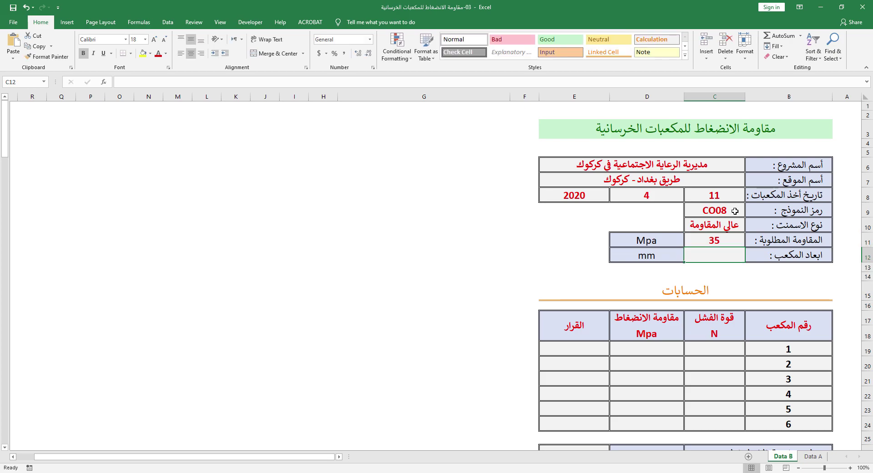
pyautogui.write('150')
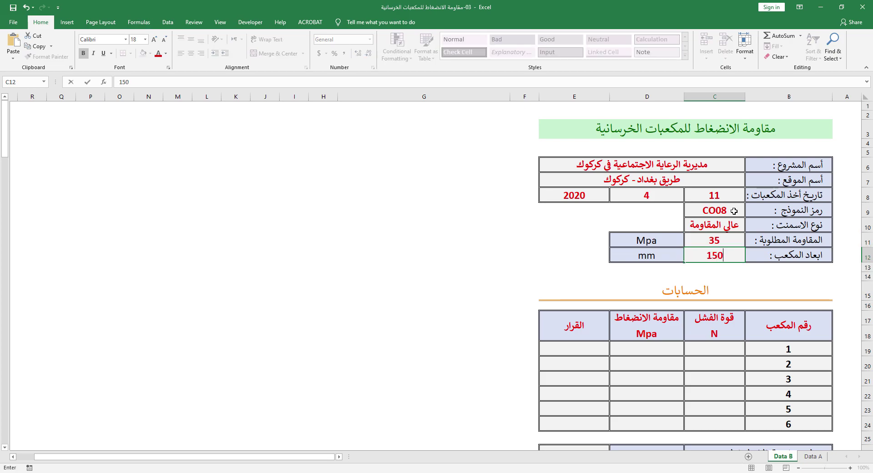
pyautogui.press('Return')
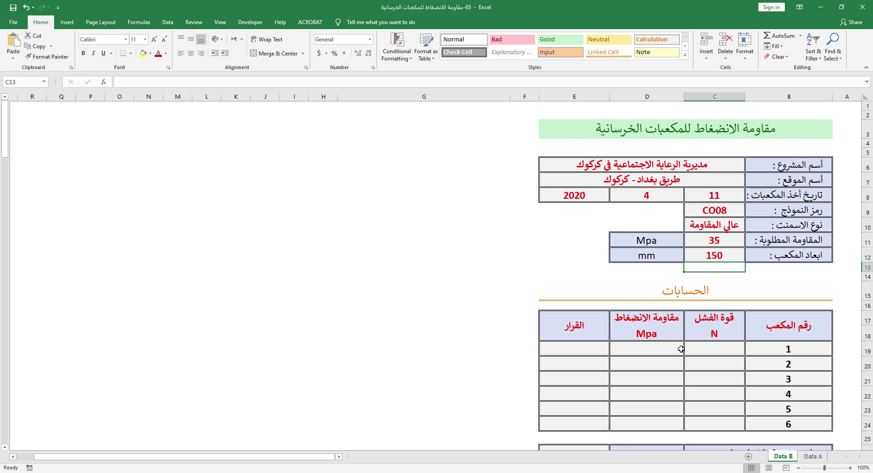
# - Copy the six failure loads in C19:C24 of the Data A sheet and paste them as values into Data B, starting at C19
pyautogui.click(698, 347)
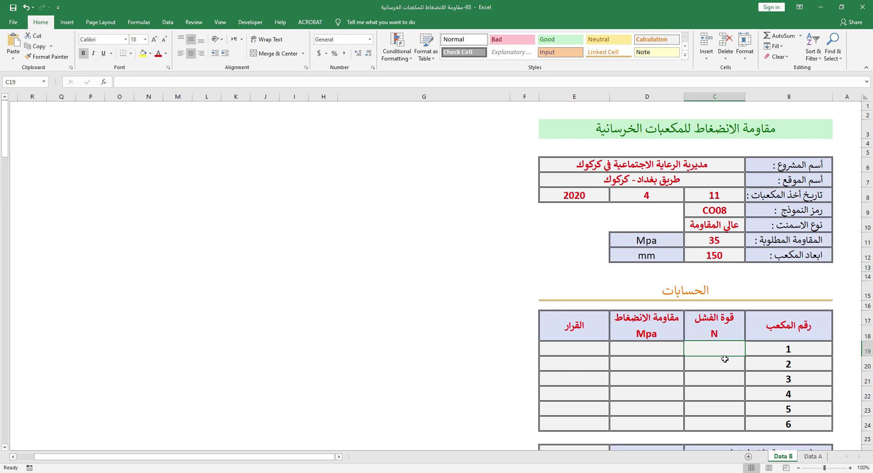
pyautogui.click(815, 456)
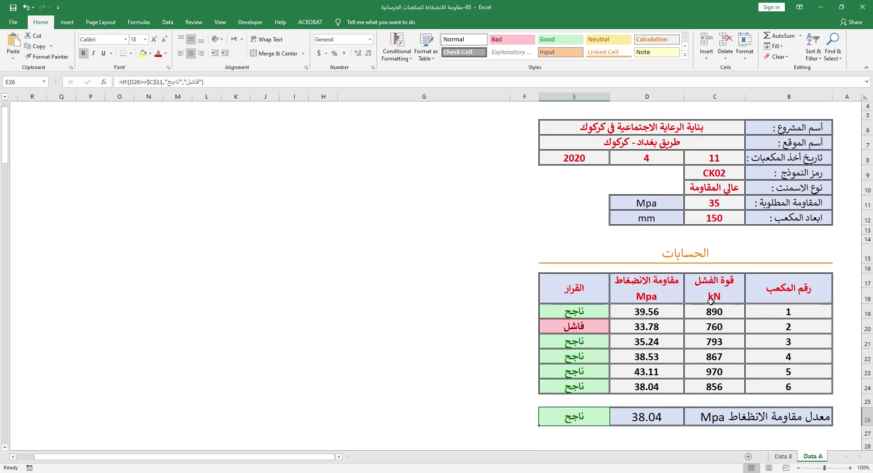
pyautogui.moveTo(714, 312); pyautogui.dragTo(712, 385)
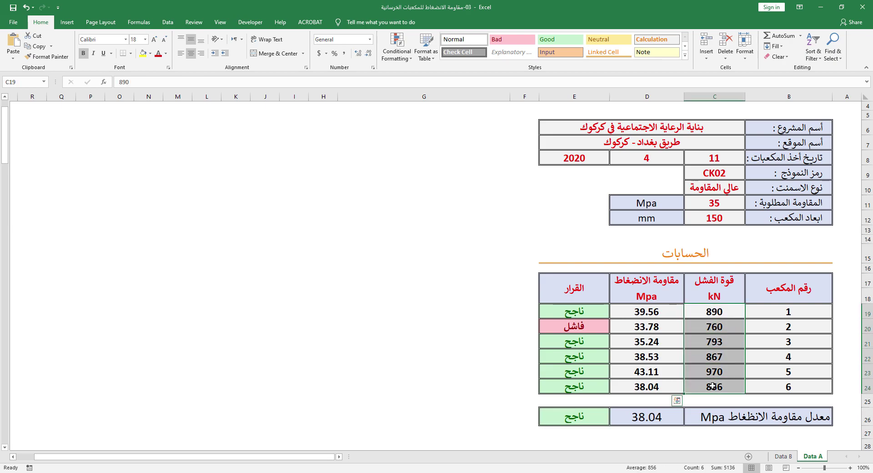
pyautogui.hotkey('ctrl', 'c')
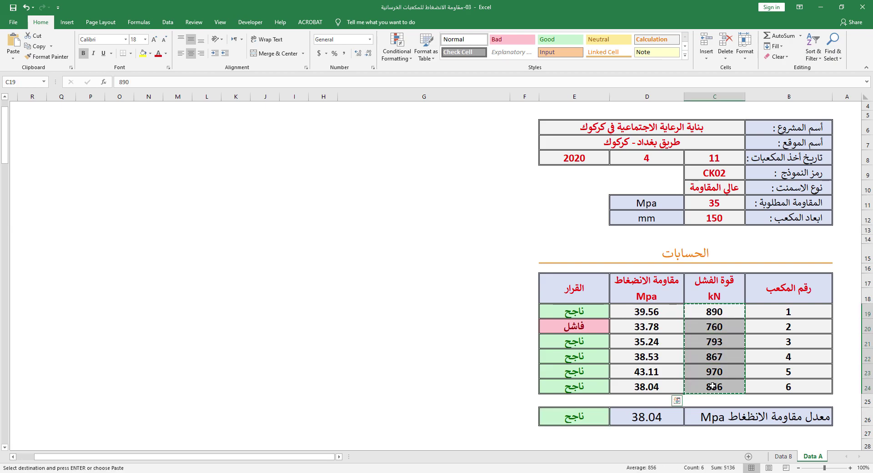
pyautogui.click(781, 456)
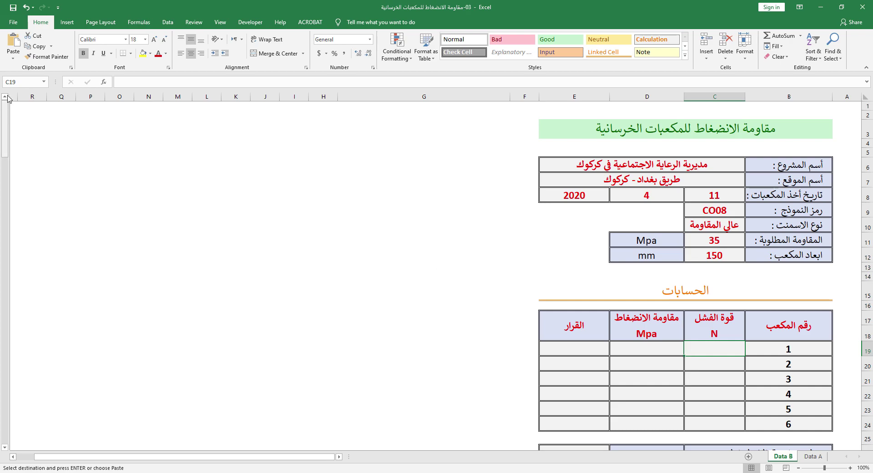
pyautogui.click(13, 58)
pyautogui.click(13, 118)
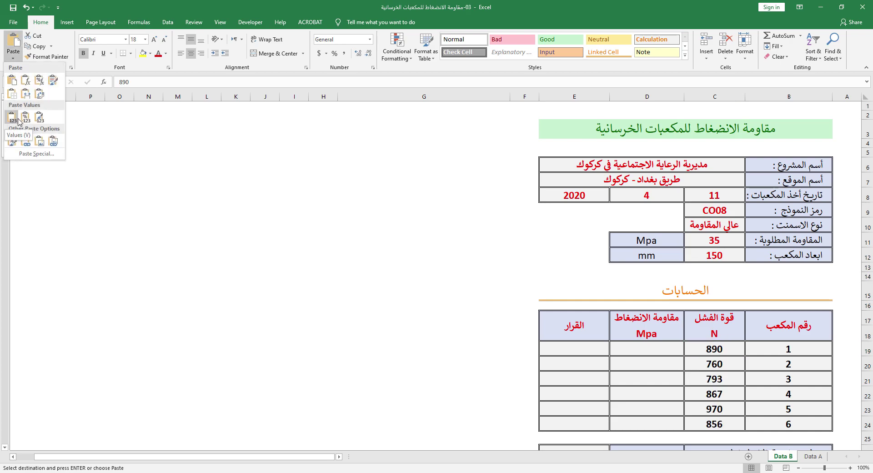
pyautogui.click(441, 266)
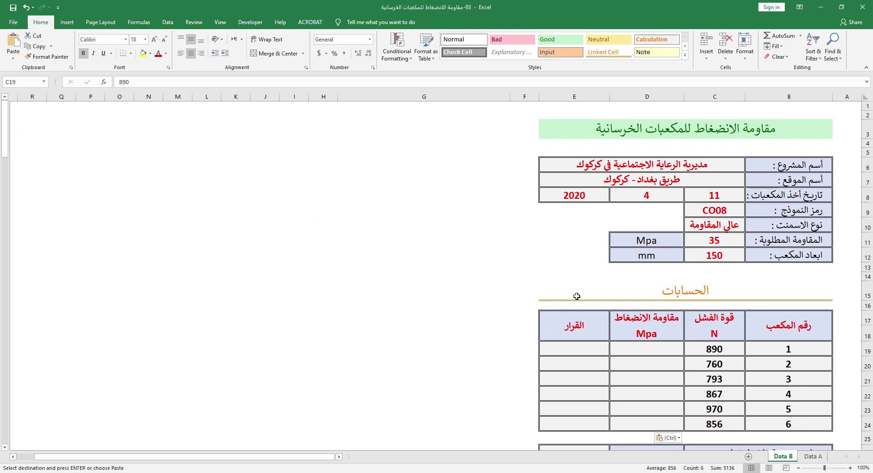
# - Change the failure load unit in header cell C18 to kN
pyautogui.doubleClick(713, 335)
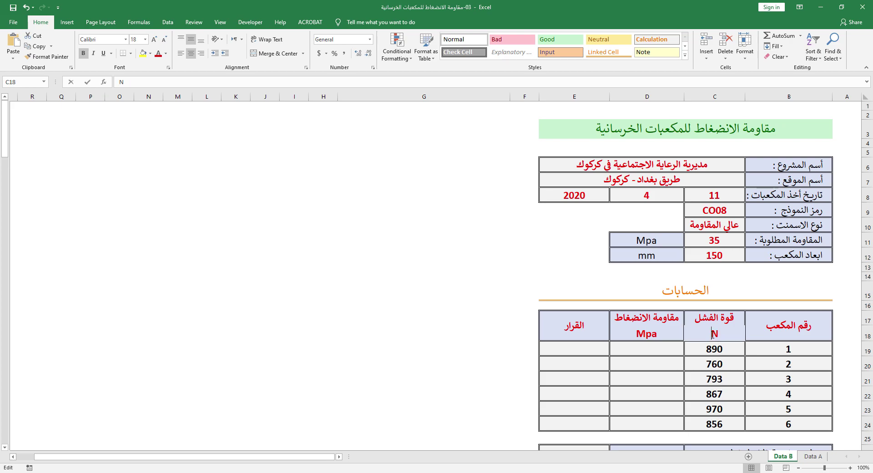
pyautogui.write('k')
pyautogui.click(649, 349)
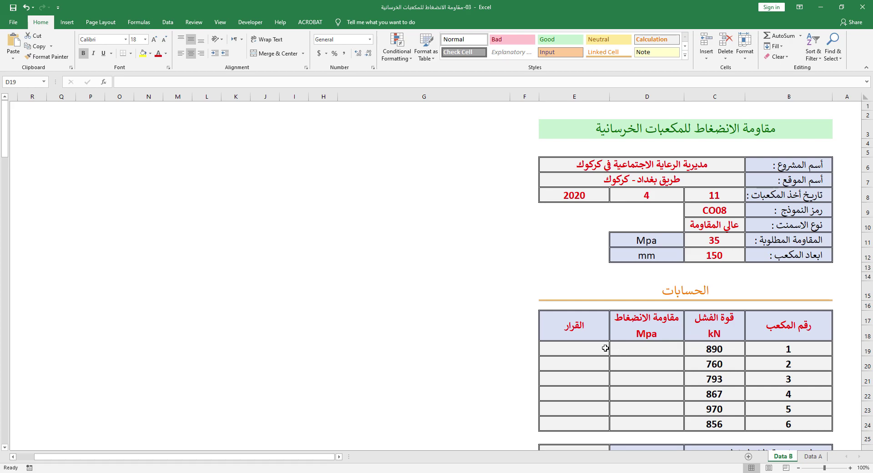
# - Build the compressive strength formula =1000*C19/(C12)^2 in D19 for cube 1
pyautogui.write('=1')
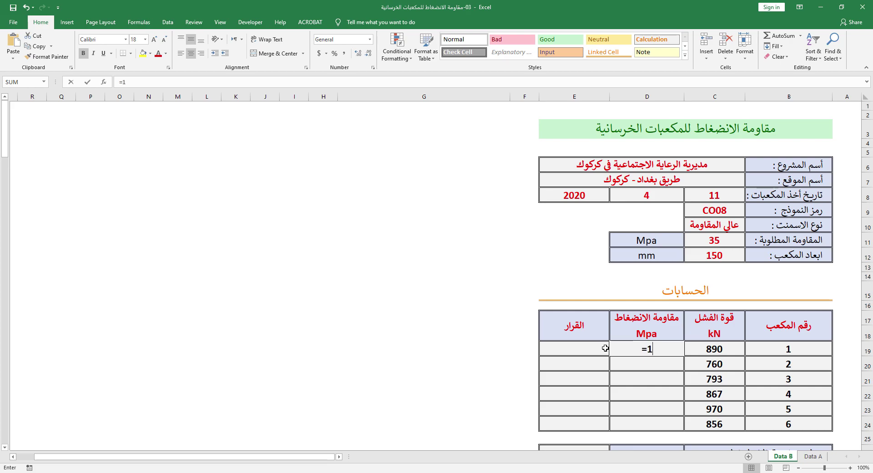
pyautogui.write('000*')
pyautogui.click(717, 355)
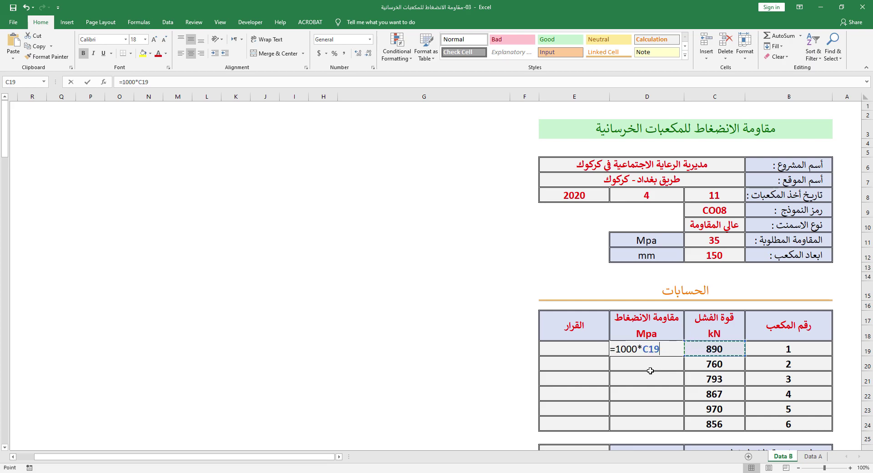
pyautogui.write('/()^2')
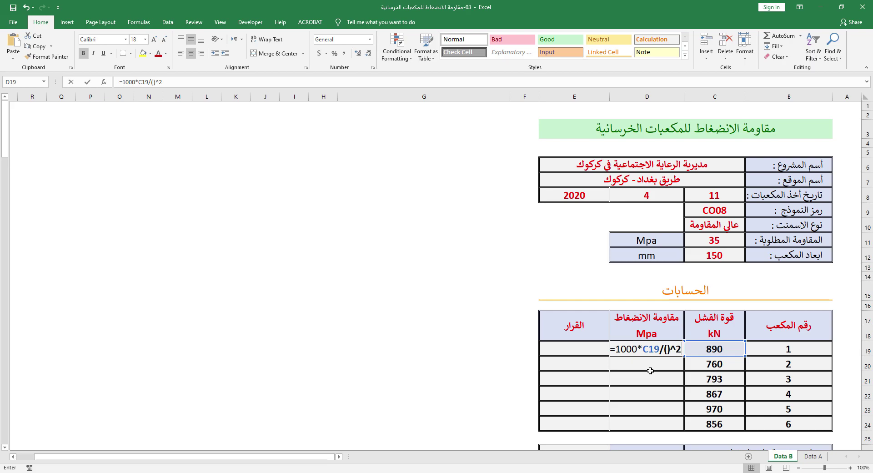
pyautogui.press('F2')
pyautogui.press('Left')
pyautogui.press('Left')
pyautogui.press('Left')
pyautogui.click(706, 256)
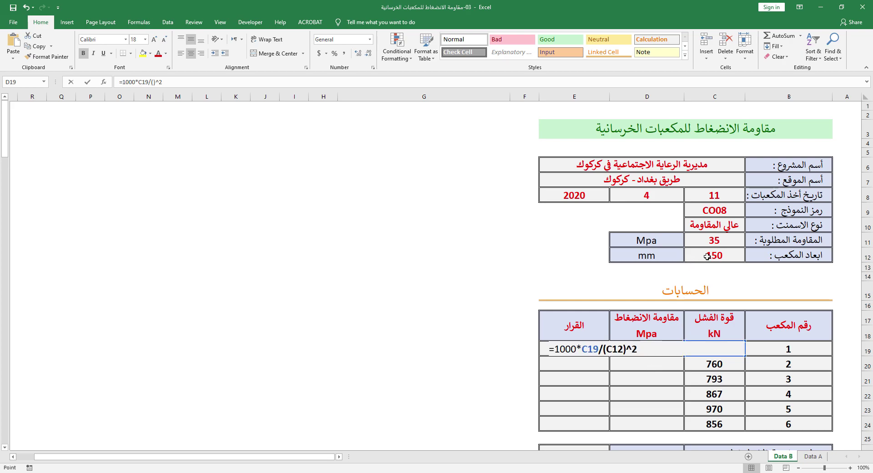
# - Make the cube dimension reference in the D19 formula absolute as $C$12 and commit the formula
pyautogui.doubleClick(616, 349)
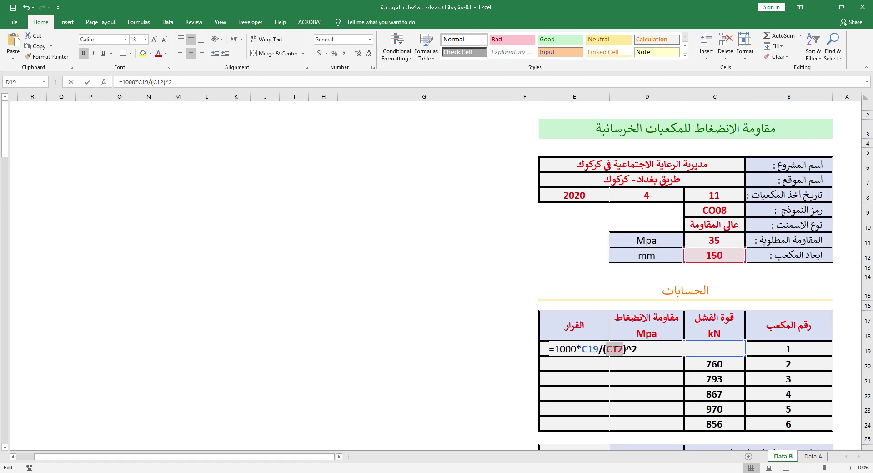
pyautogui.click(616, 349)
pyautogui.doubleClick(616, 349)
pyautogui.press('F4')
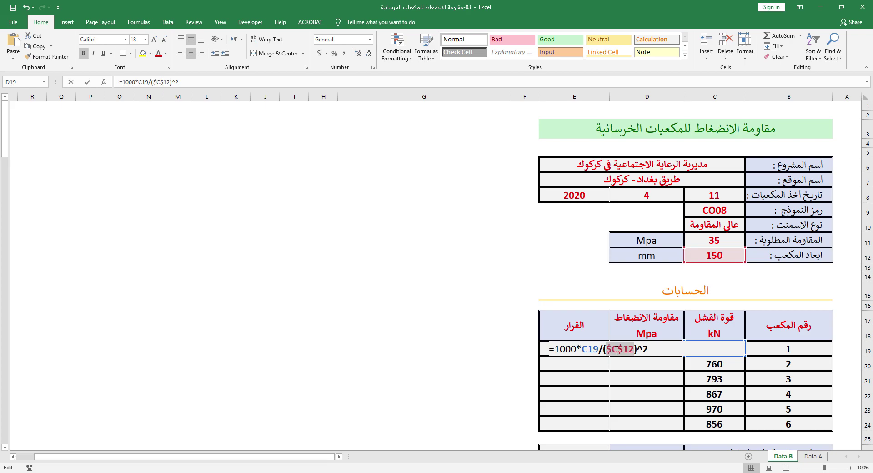
pyautogui.press('Return')
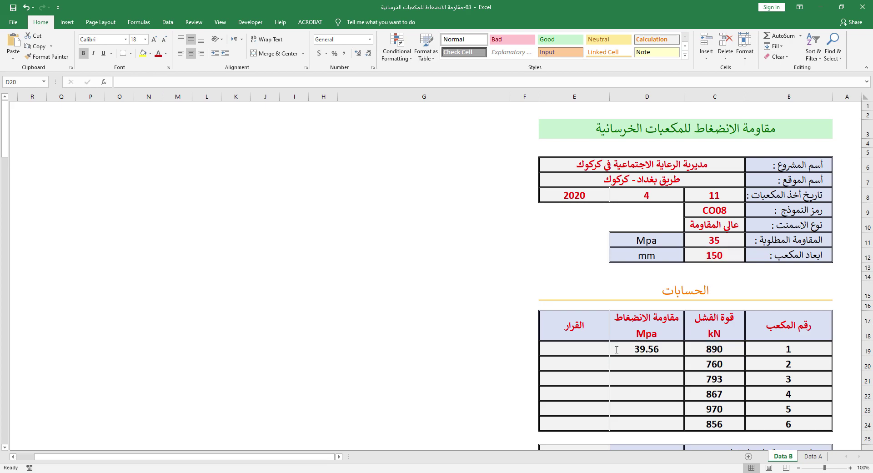
# - Review the parts of the D19 strength formula: the 1000 factor, the failure load reference and the cube dimension reference
pyautogui.click(627, 351)
pyautogui.press('F2')
pyautogui.doubleClick(130, 82)
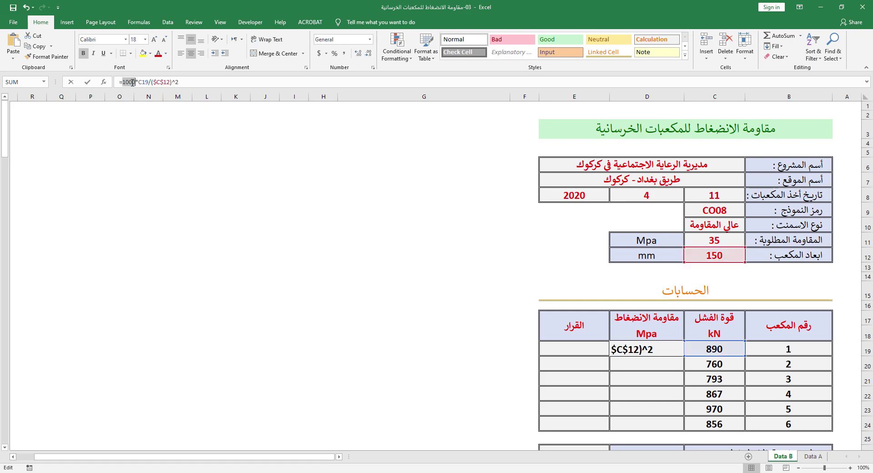
pyautogui.doubleClick(148, 83)
pyautogui.doubleClick(161, 82)
pyautogui.click(87, 82)
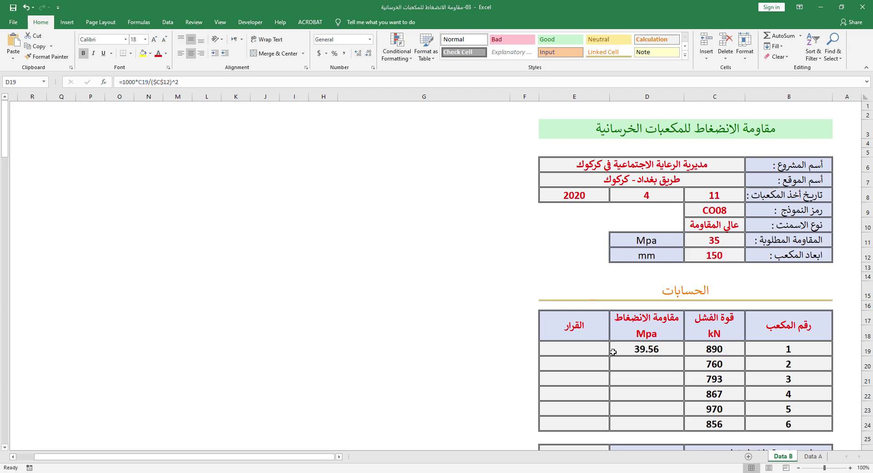
# - Fill the compressive strength formula from D19 down to D24 for the remaining cubes
pyautogui.click(655, 375)
pyautogui.click(626, 362)
pyautogui.scroll(-1, 586, 364)
pyautogui.click(620, 312)
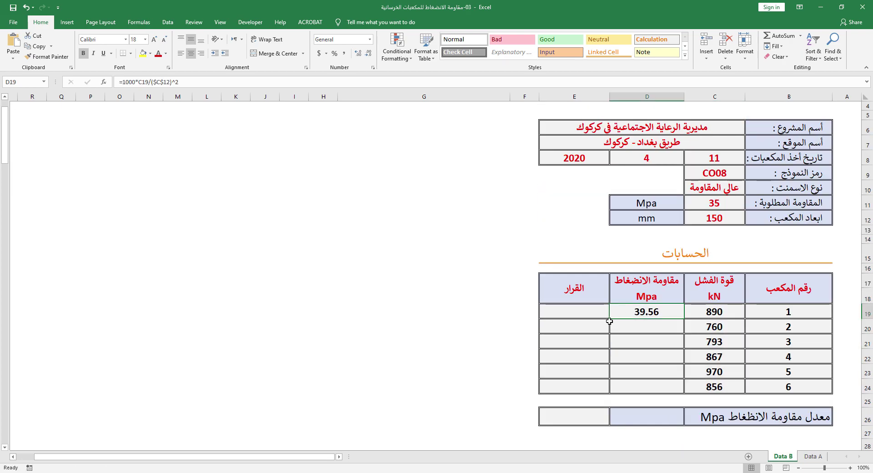
pyautogui.moveTo(611, 329); pyautogui.dragTo(623, 387)
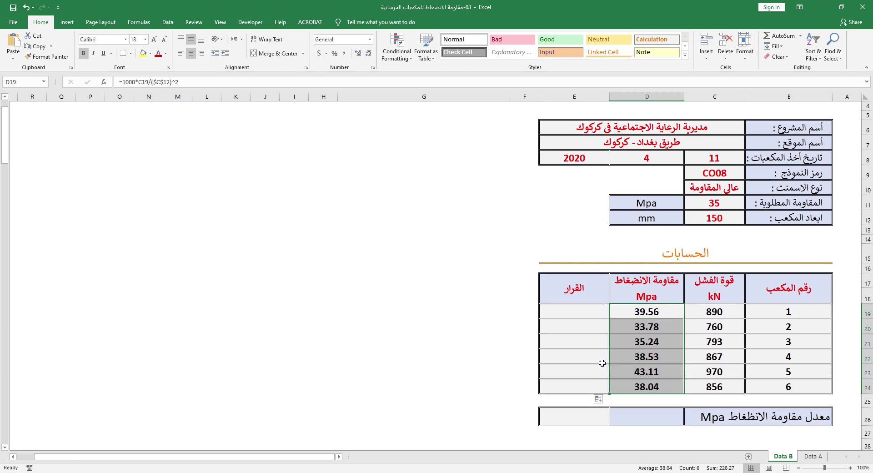
# - Start an IF function in decision cell E19 with the Function Arguments dialog, using D19>=C11 as the logical test
pyautogui.click(585, 313)
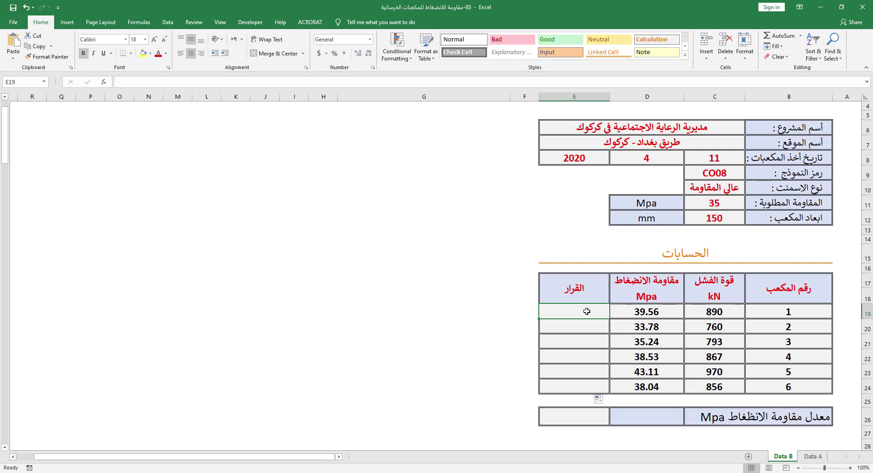
pyautogui.write('=')
pyautogui.click(132, 84)
pyautogui.write('if')
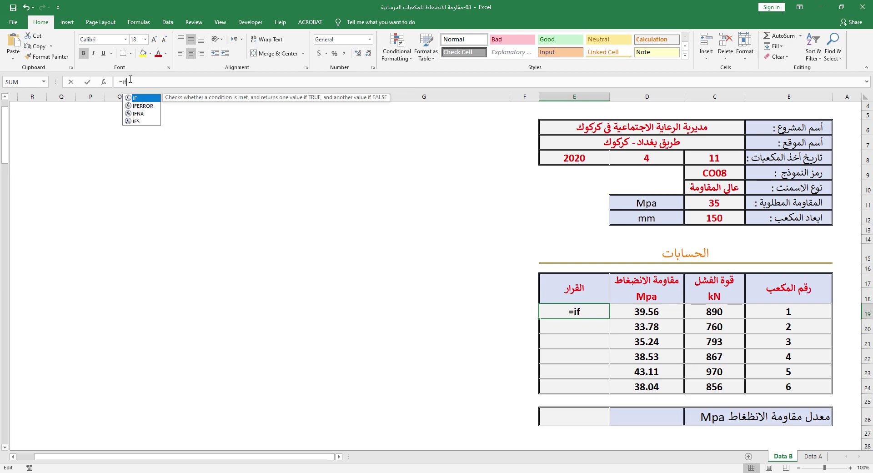
pyautogui.write('(')
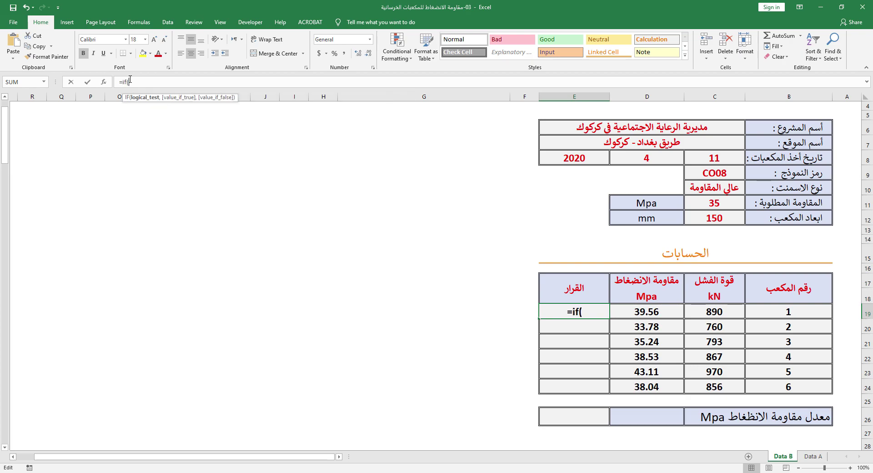
pyautogui.click(104, 82)
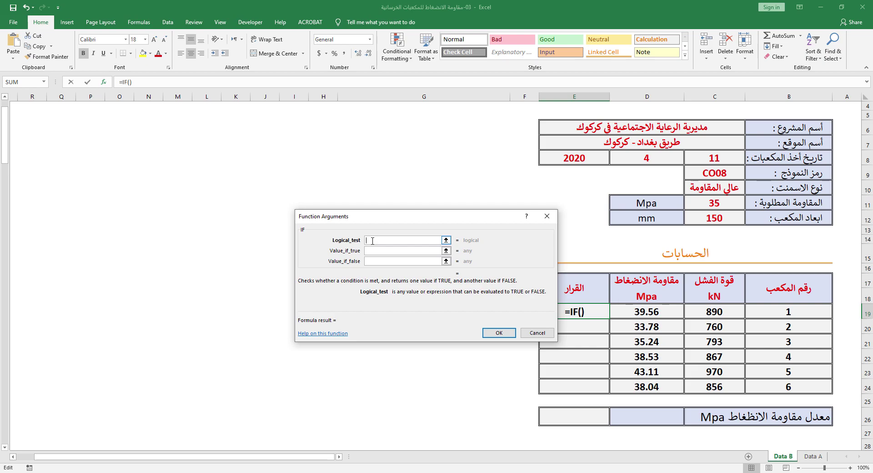
pyautogui.click(639, 318)
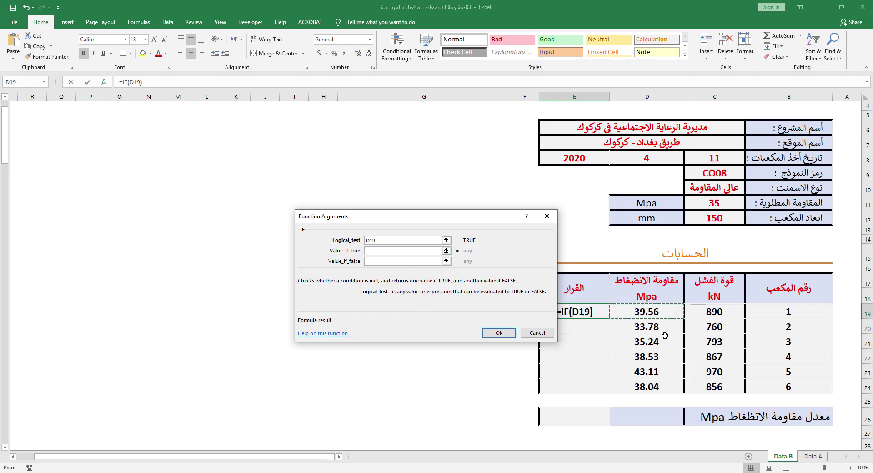
pyautogui.write('>=')
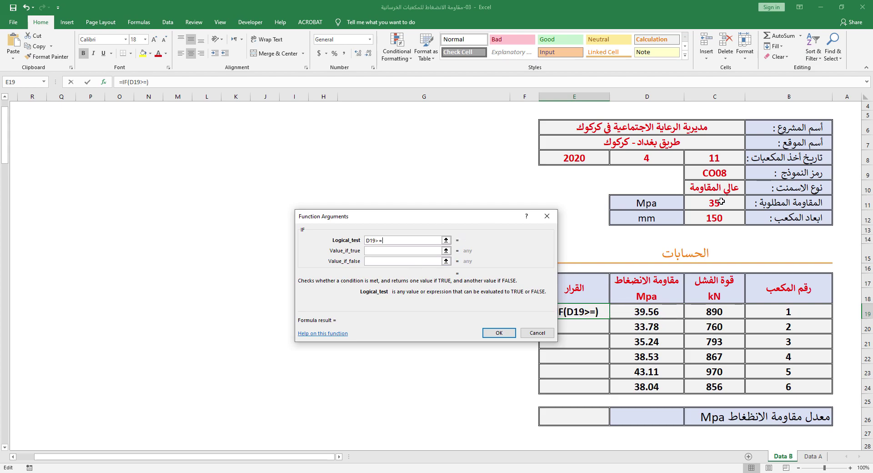
pyautogui.click(721, 201)
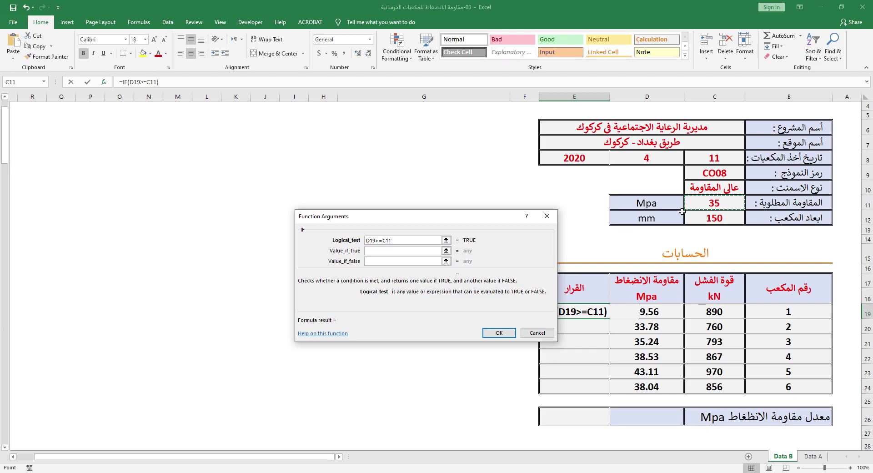
# - Make the required strength reference in the logical test absolute as $C$11
pyautogui.click(387, 240)
pyautogui.doubleClick(387, 240)
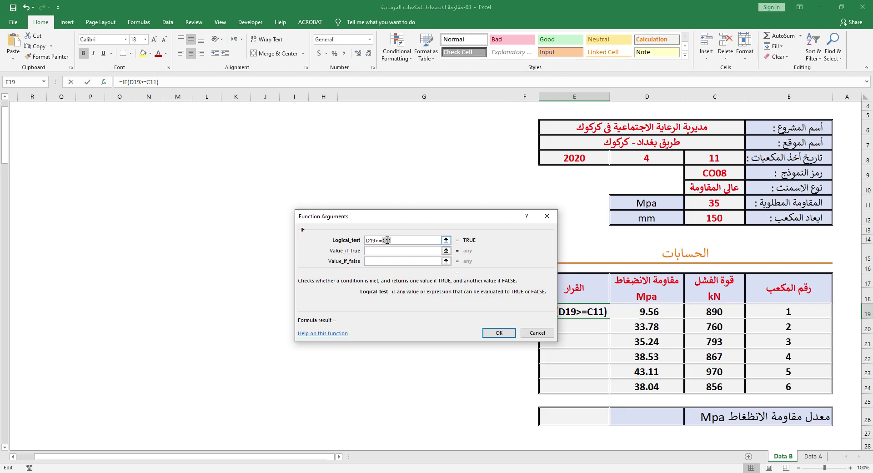
pyautogui.press('F4')
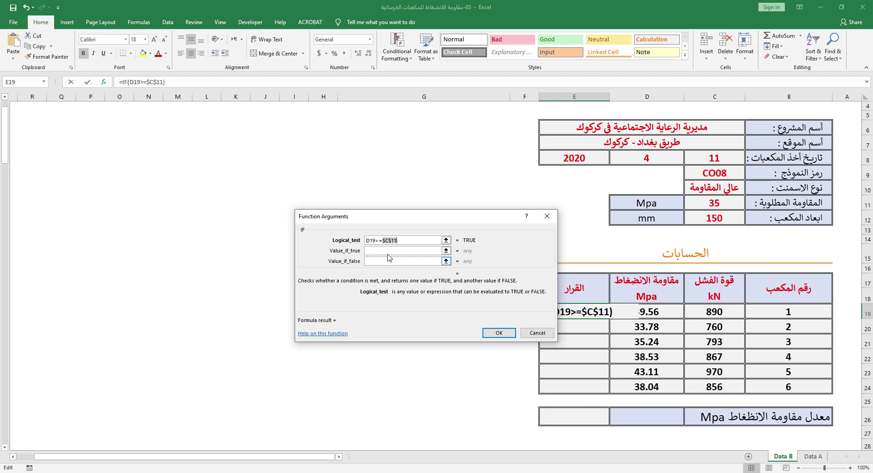
# - Complete the E19 IF function with "ناجح" if true and "فاشل" if false, and fill it down to E24
pyautogui.click(389, 251)
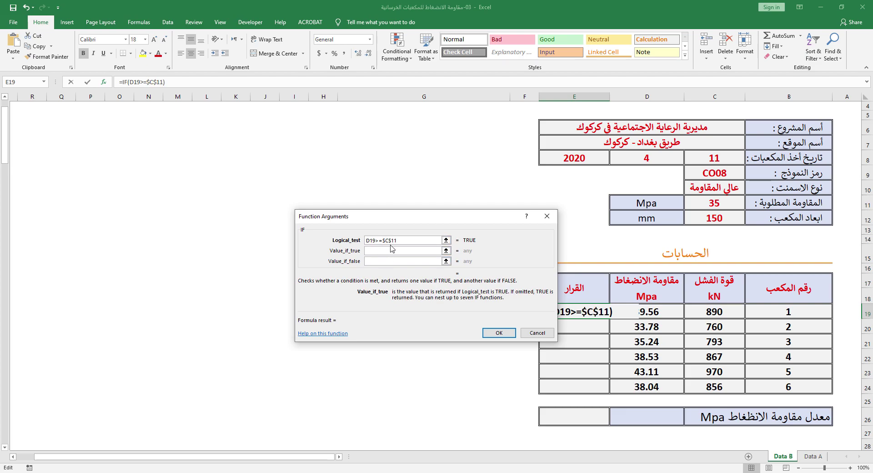
pyautogui.write('ناجح')
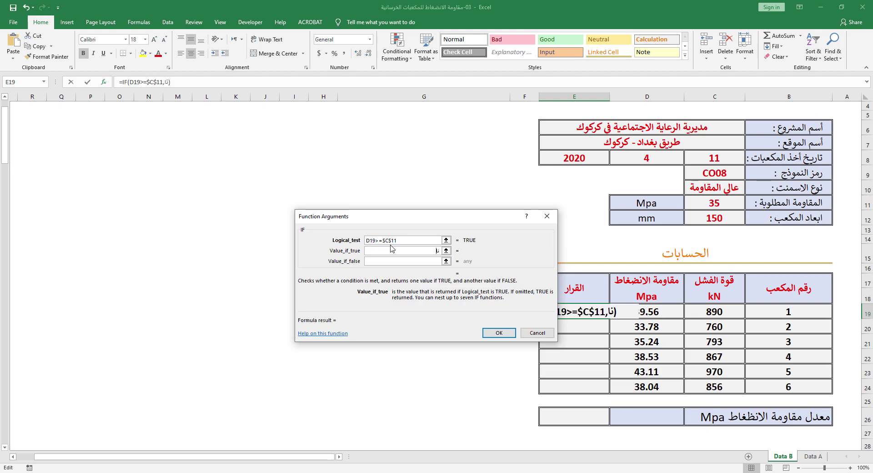
pyautogui.click(420, 263)
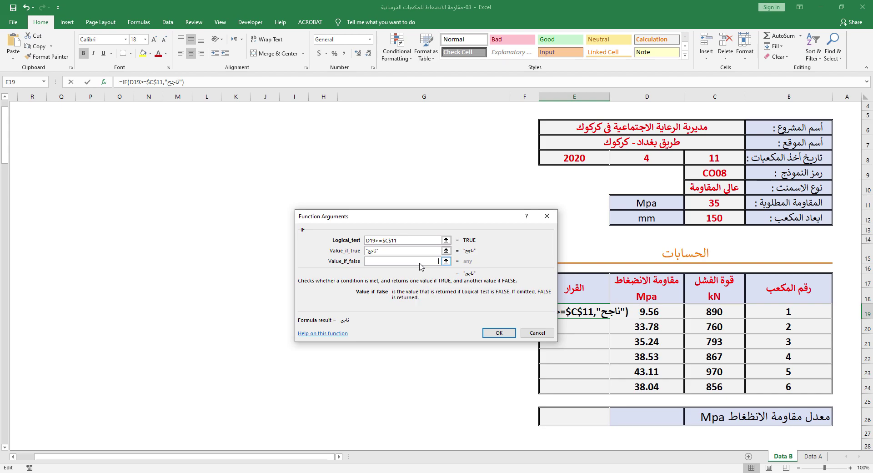
pyautogui.write('فاشل')
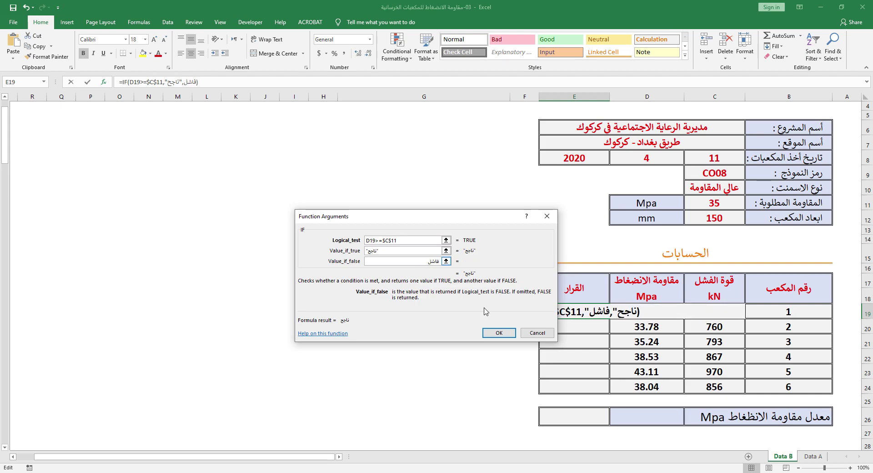
pyautogui.click(505, 336)
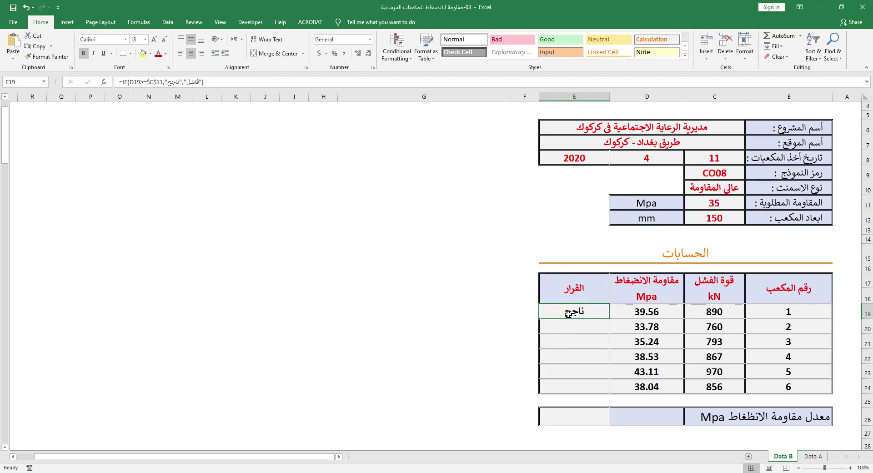
pyautogui.moveTo(539, 318); pyautogui.dragTo(528, 394)
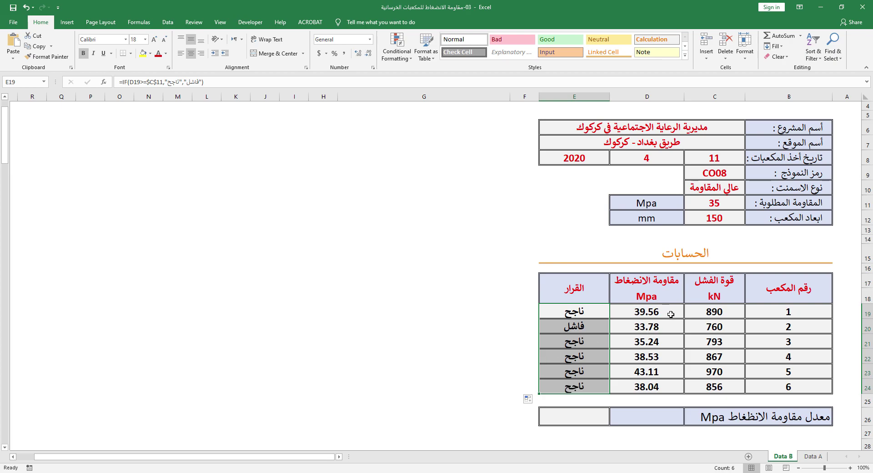
# - Add an Equal To conditional formatting rule to E19 that gives "ناجح" Green Fill with Dark Green Text
pyautogui.click(602, 315)
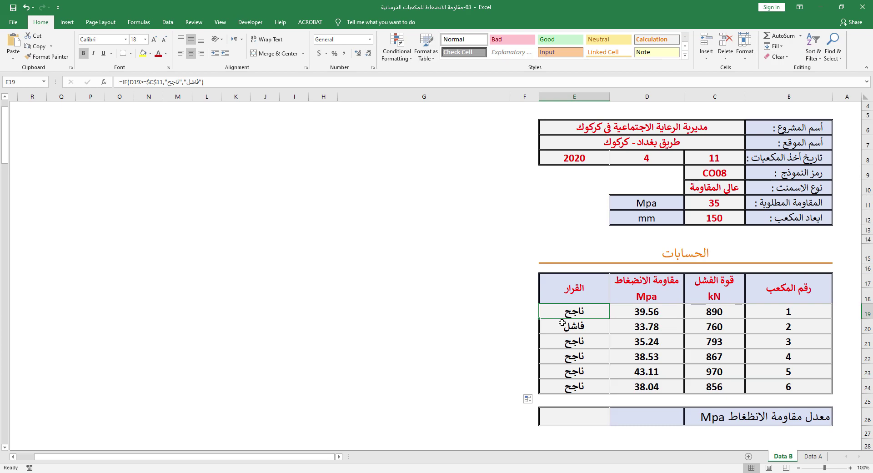
pyautogui.click(406, 64)
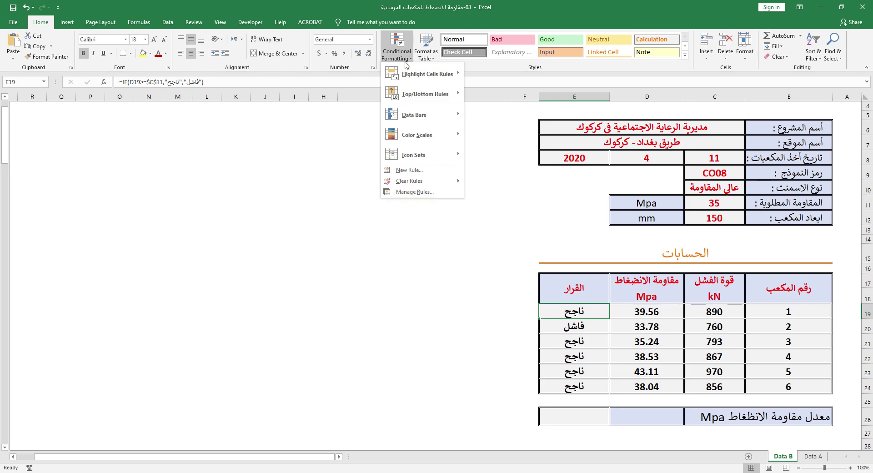
pyautogui.moveTo(432, 77)
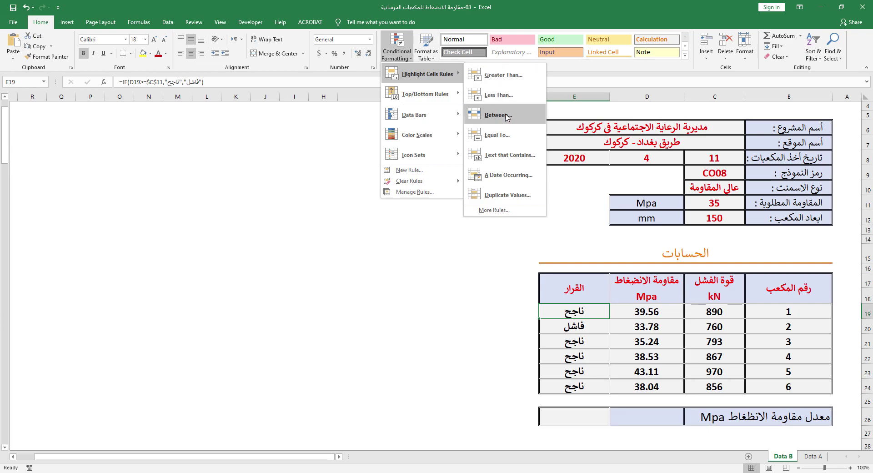
pyautogui.click(506, 137)
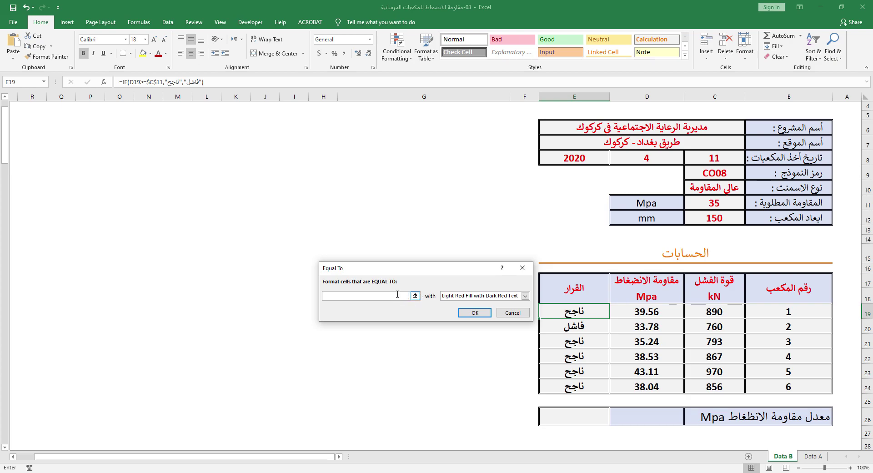
pyautogui.write('ناجح')
pyautogui.click(525, 295)
pyautogui.click(489, 320)
pyautogui.click(475, 315)
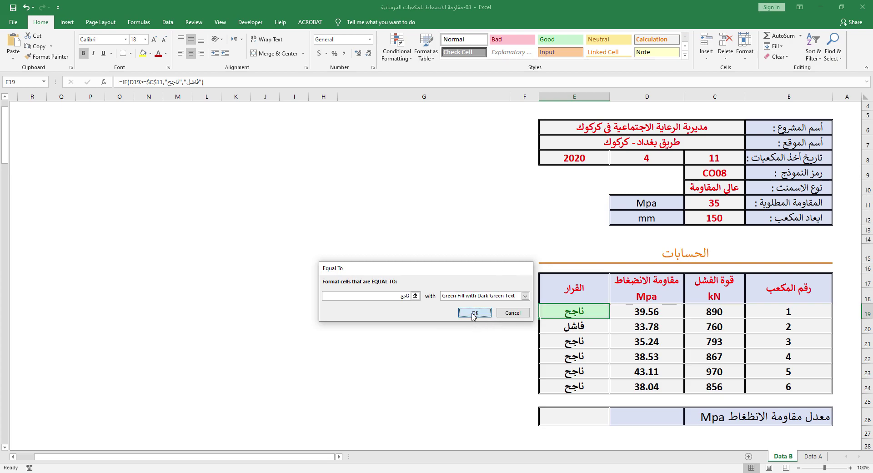
# - Add an Equal To rule to E19 giving "فاشل" Light Red Fill with Dark Red Text, and fill E19 down to E24
pyautogui.click(398, 57)
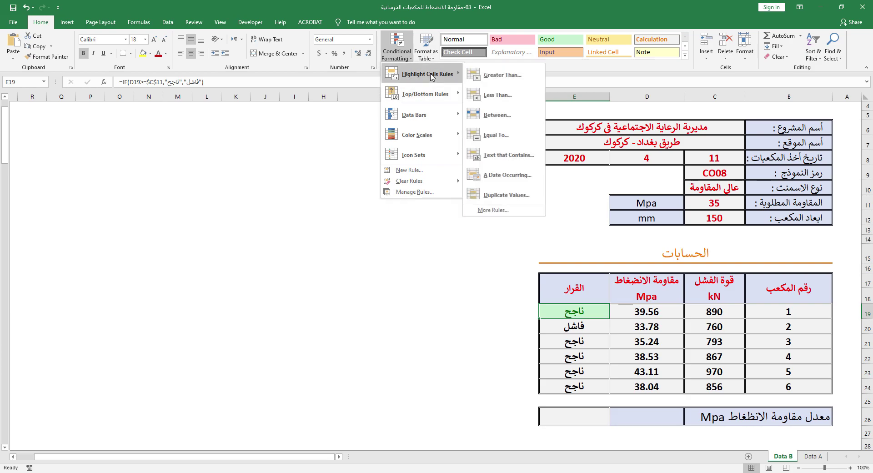
pyautogui.click(493, 135)
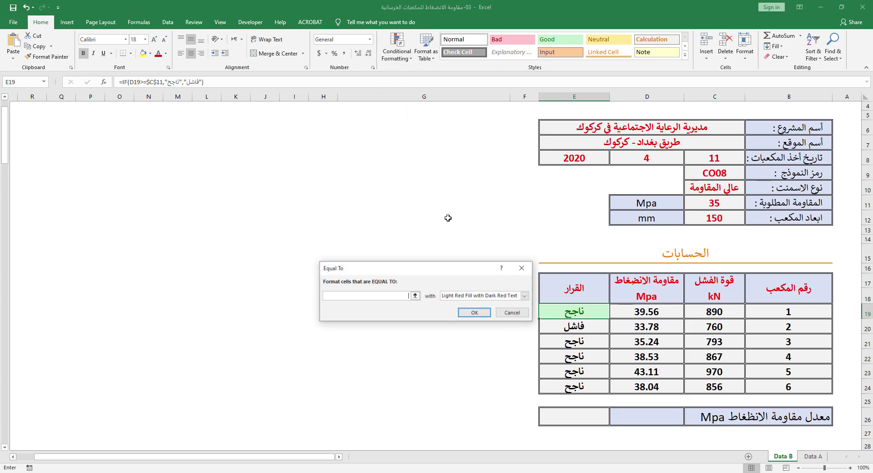
pyautogui.write('فاشل')
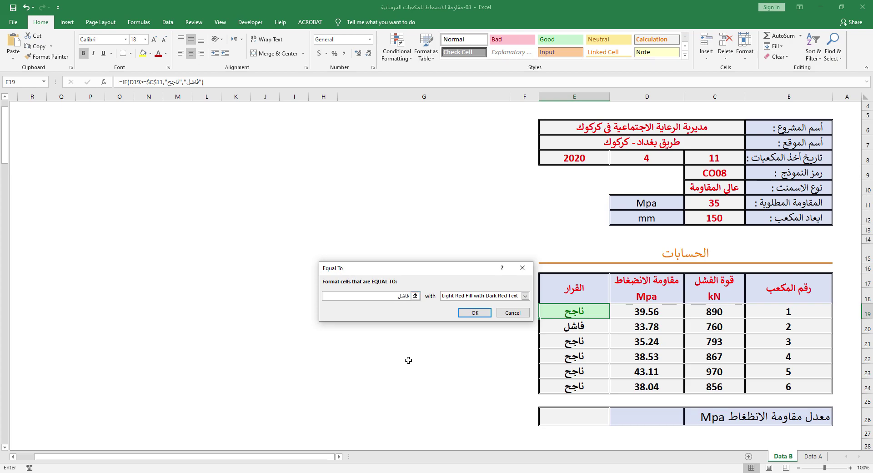
pyautogui.click(525, 296)
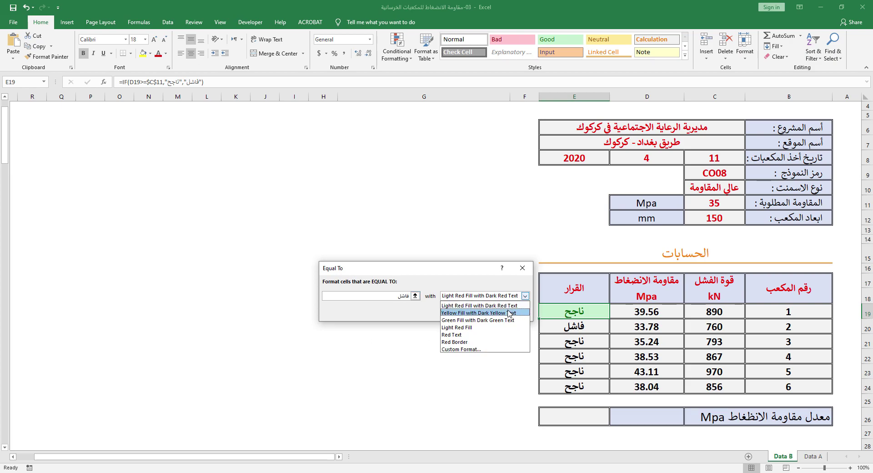
pyautogui.click(492, 311)
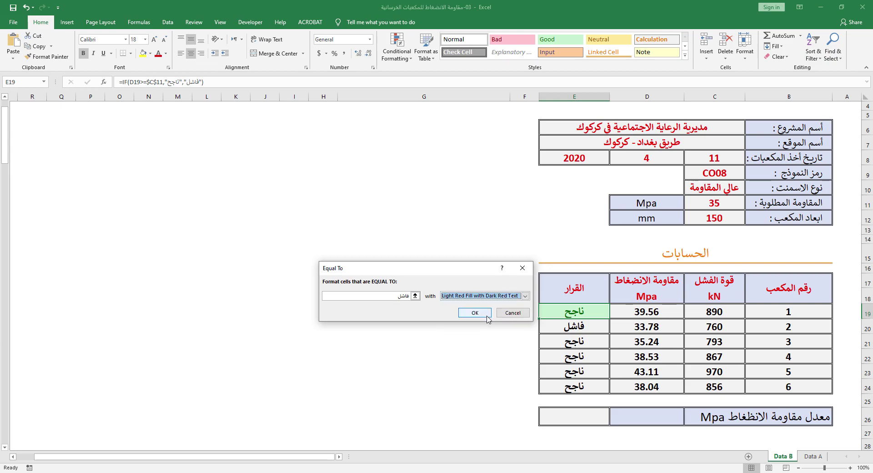
pyautogui.click(486, 315)
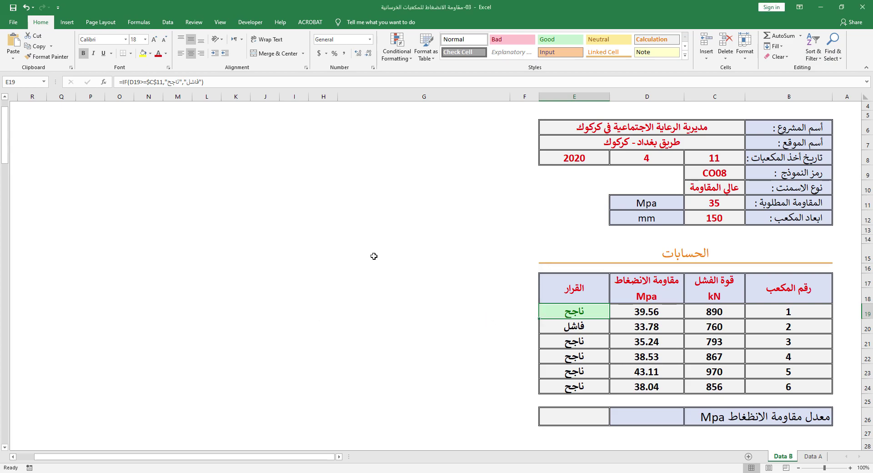
pyautogui.moveTo(539, 319); pyautogui.dragTo(553, 386)
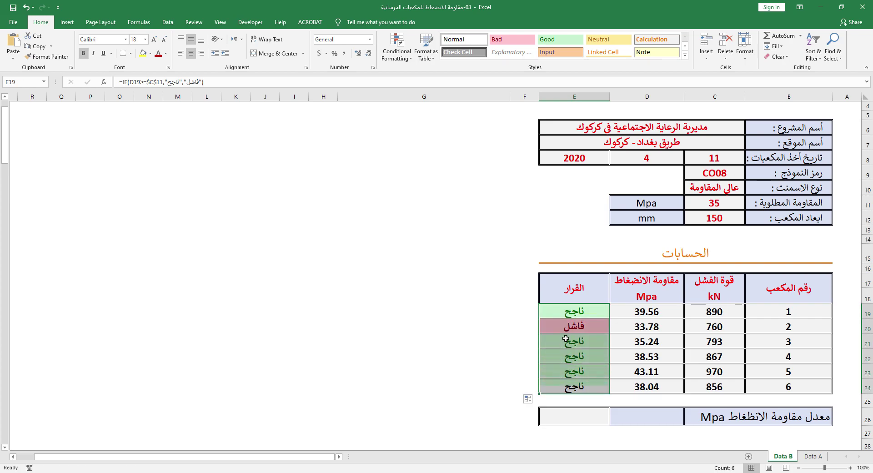
pyautogui.click(576, 317)
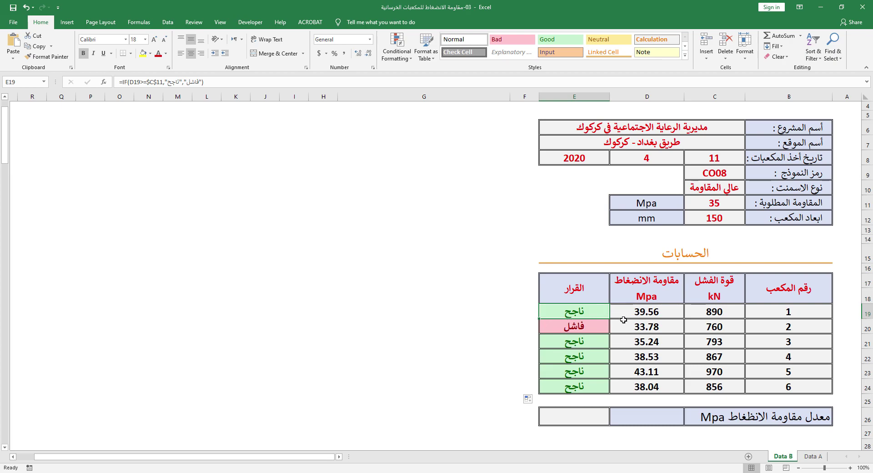
# - Calculate the average compressive strength in D26 with =AVERAGEA(D19:D24)
pyautogui.click(655, 416)
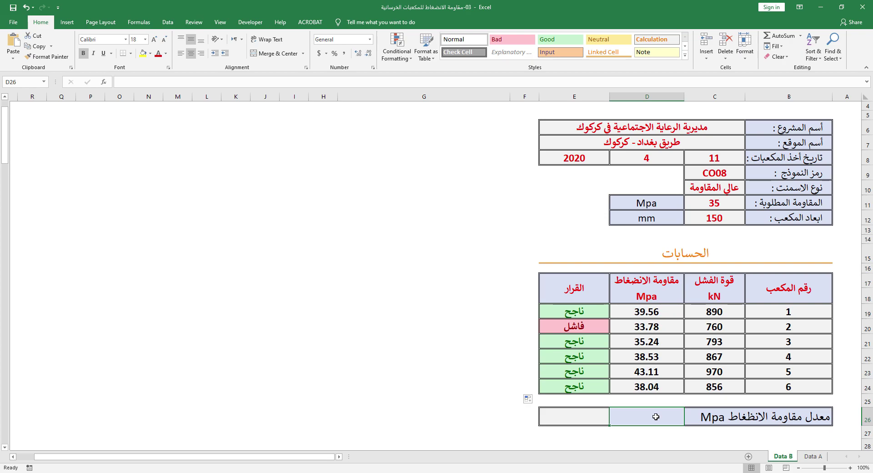
pyautogui.write('=aver')
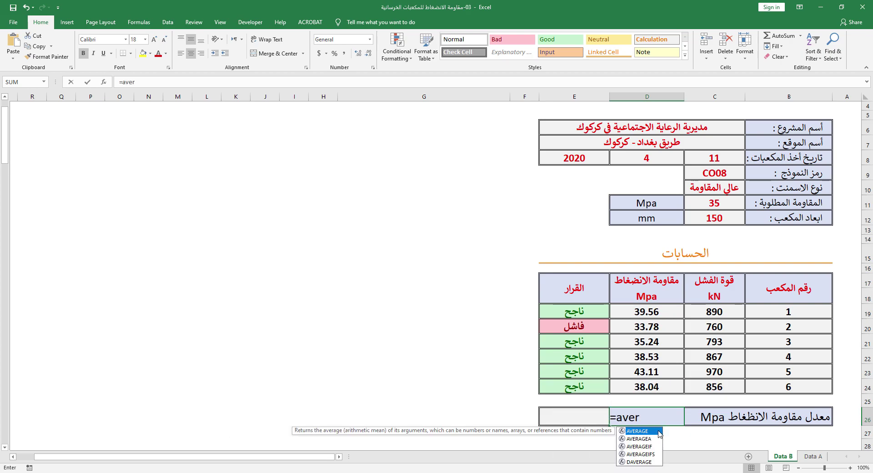
pyautogui.doubleClick(647, 438)
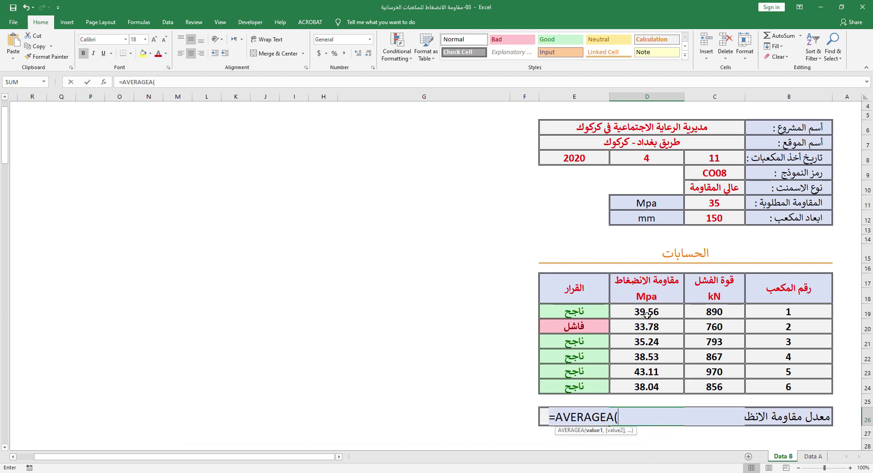
pyautogui.moveTo(646, 313); pyautogui.dragTo(645, 384)
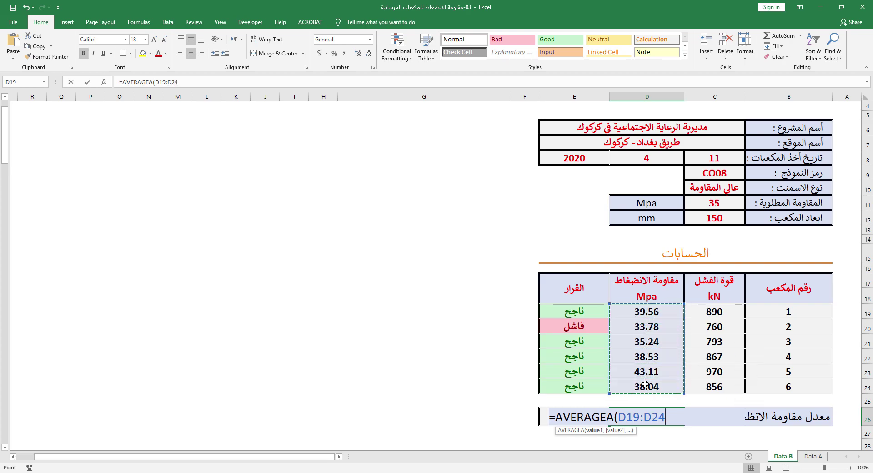
pyautogui.write(')')
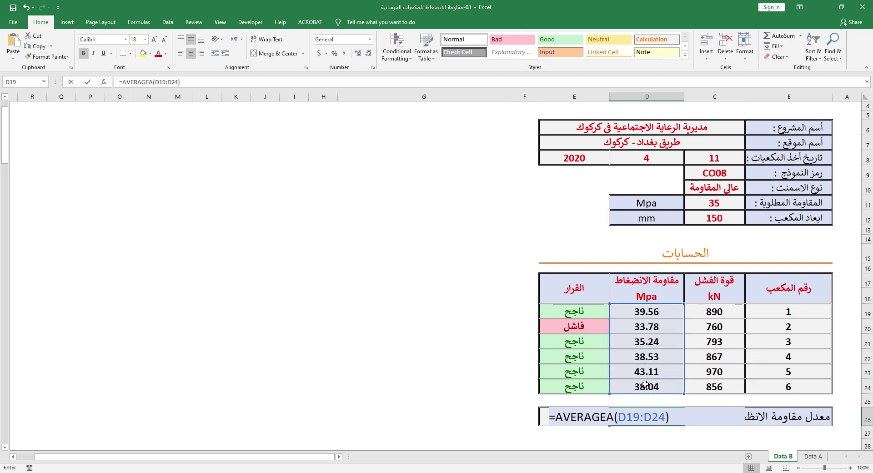
pyautogui.press('Return')
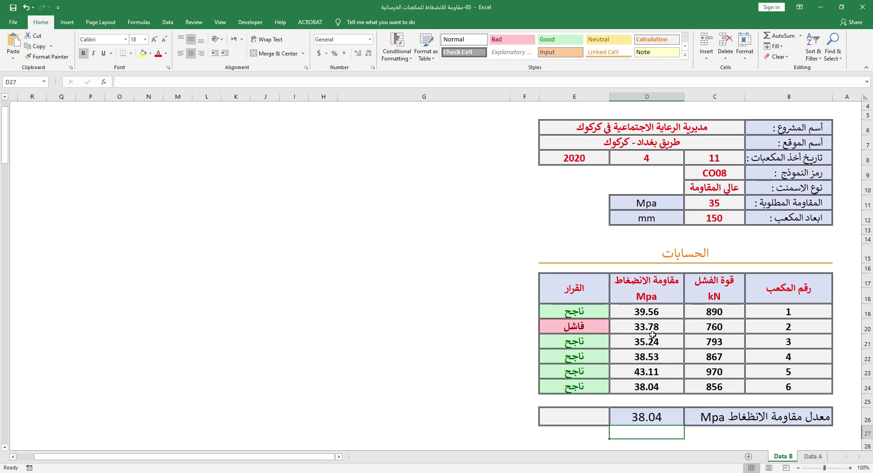
# - Show the compressive strengths in D19:D24 with four decimals and return them to two decimals
pyautogui.moveTo(647, 312); pyautogui.dragTo(647, 386)
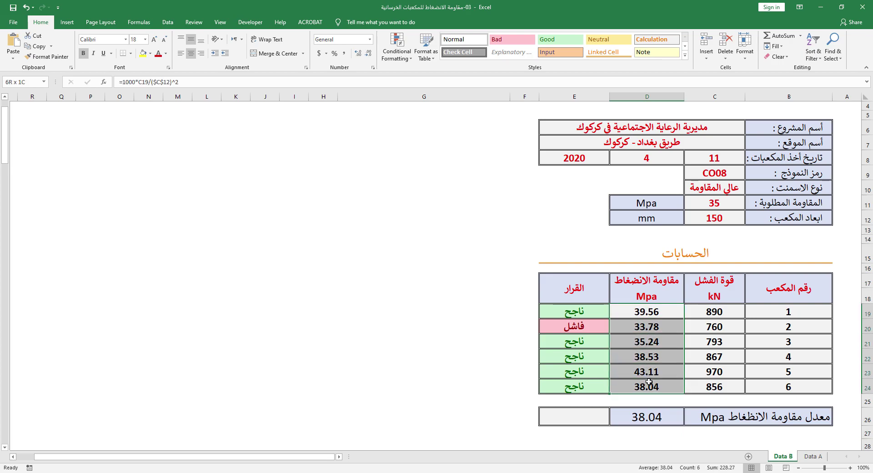
pyautogui.click(358, 55)
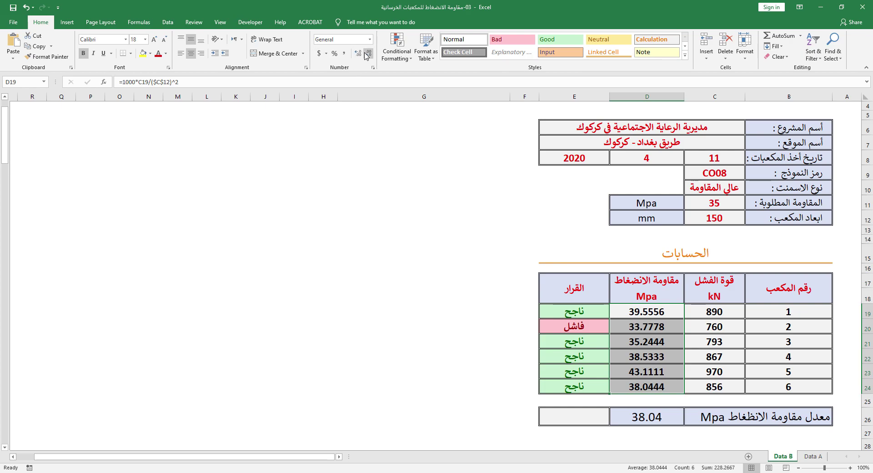
pyautogui.click(366, 55)
pyautogui.click(367, 54)
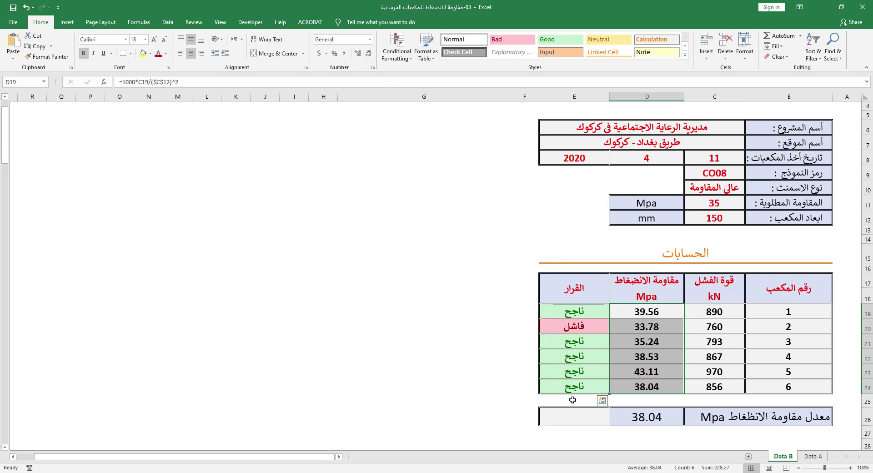
# - Copy the text of the IF formula from E19 and paste it into E26, the decision cell for the average strength
pyautogui.click(576, 415)
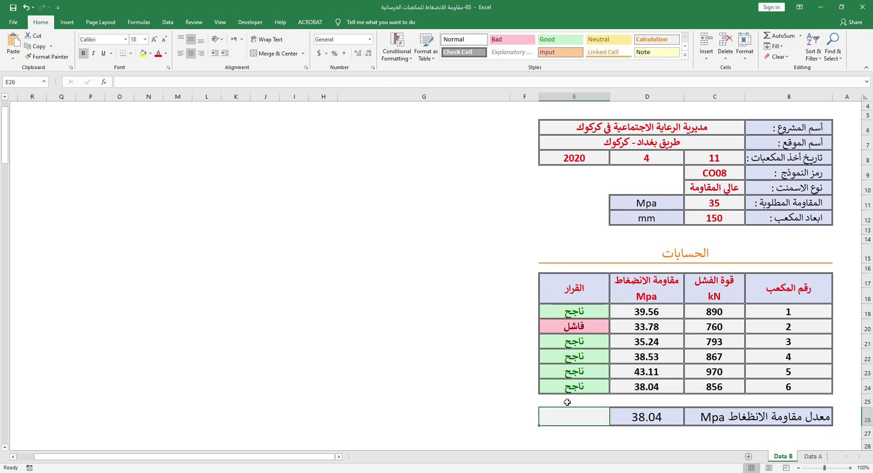
pyautogui.click(574, 310)
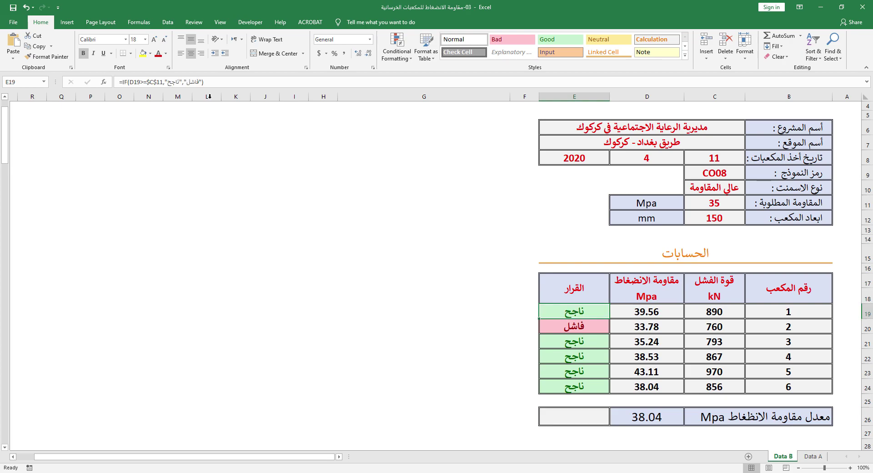
pyautogui.moveTo(205, 81); pyautogui.dragTo(114, 80)
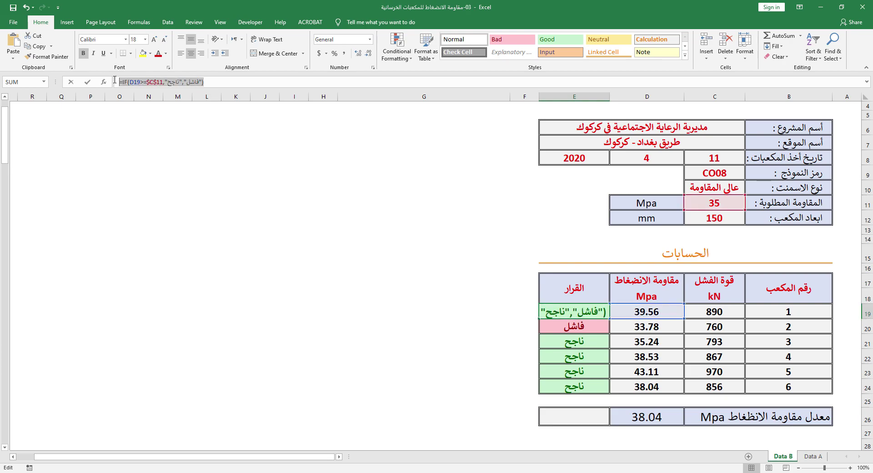
pyautogui.rightClick(129, 81)
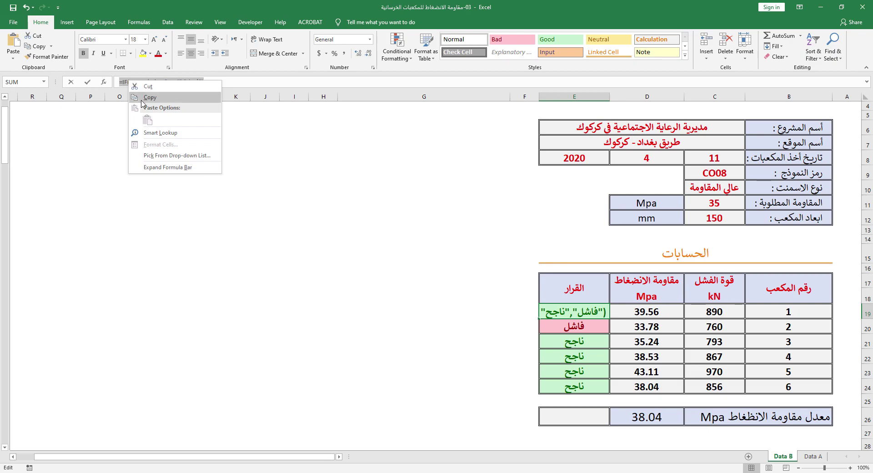
pyautogui.click(139, 100)
pyautogui.press('Escape')
pyautogui.click(571, 415)
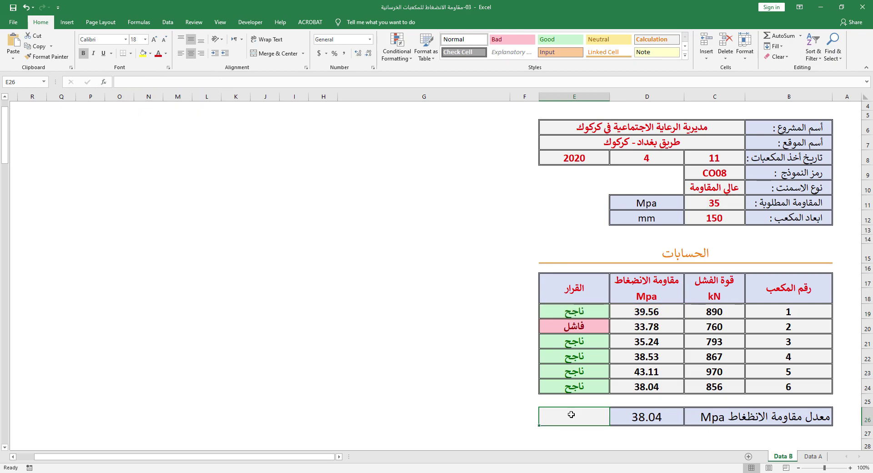
pyautogui.rightClick(166, 82)
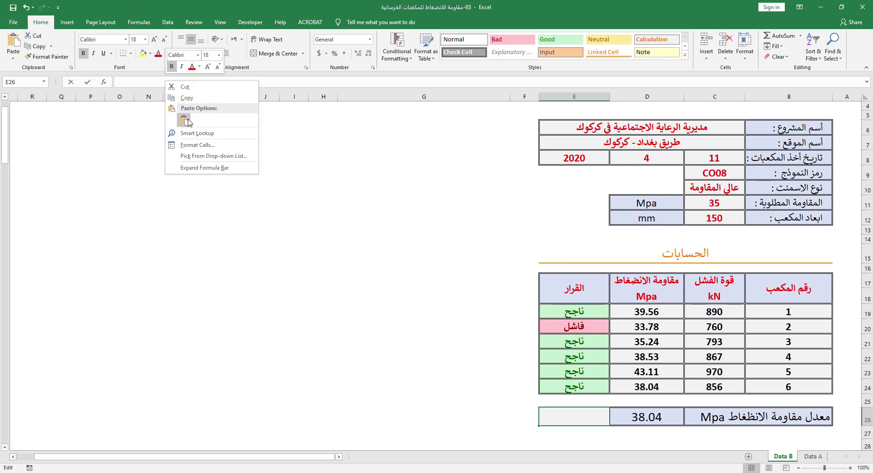
pyautogui.click(184, 121)
# - Change the IF formula in E26 to test the average in D26: =IF(D26>=$C$11,"ناجح","فاشل")
pyautogui.doubleClick(136, 82)
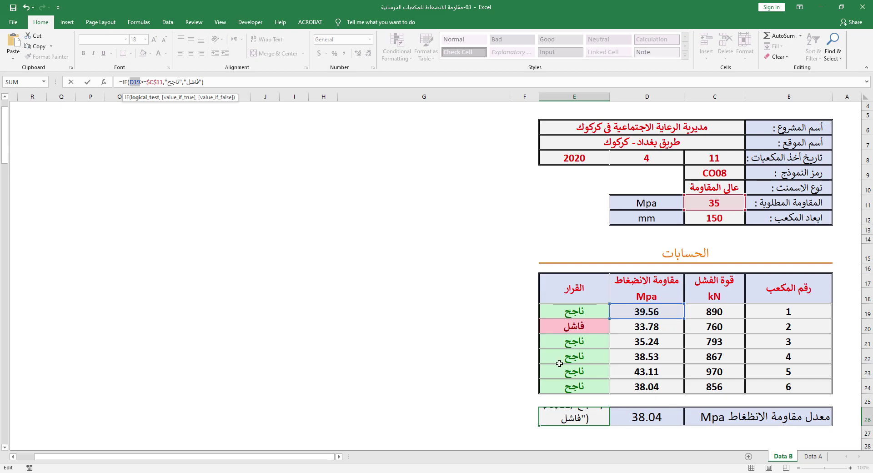
pyautogui.click(646, 416)
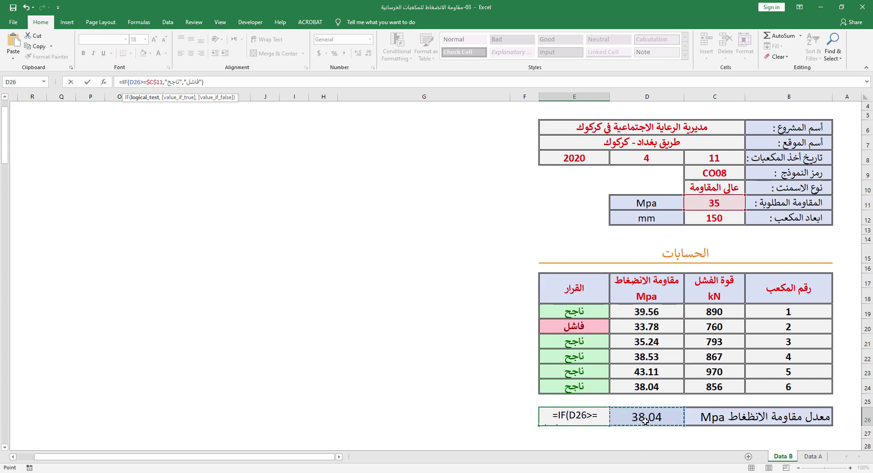
pyautogui.click(90, 85)
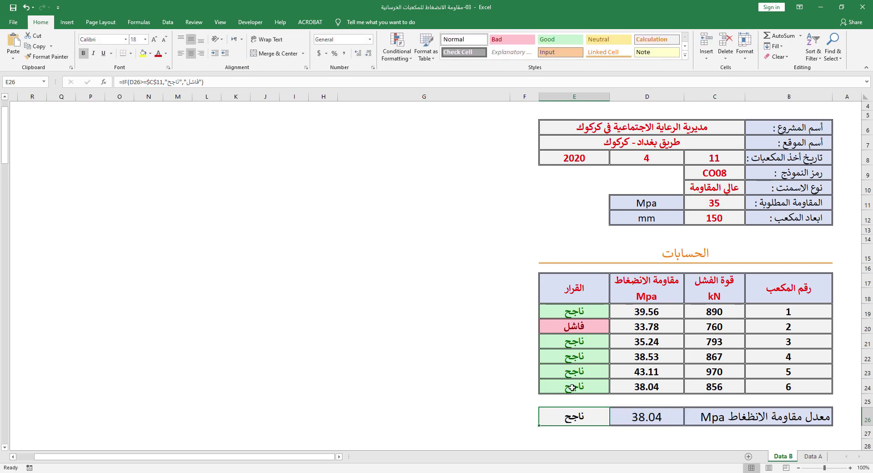
# - Copy the formatting of decision cell E19, including its conditional colours, onto E26 with Format Painter
pyautogui.click(572, 314)
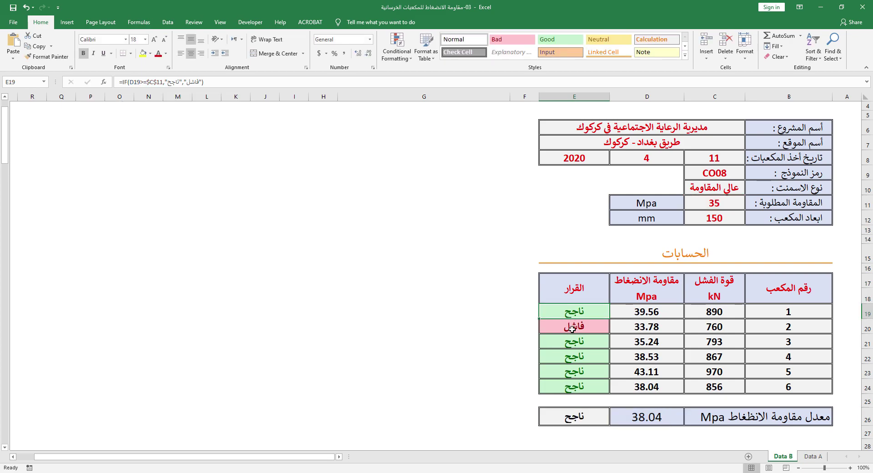
pyautogui.click(59, 61)
pyautogui.click(547, 409)
pyautogui.click(518, 401)
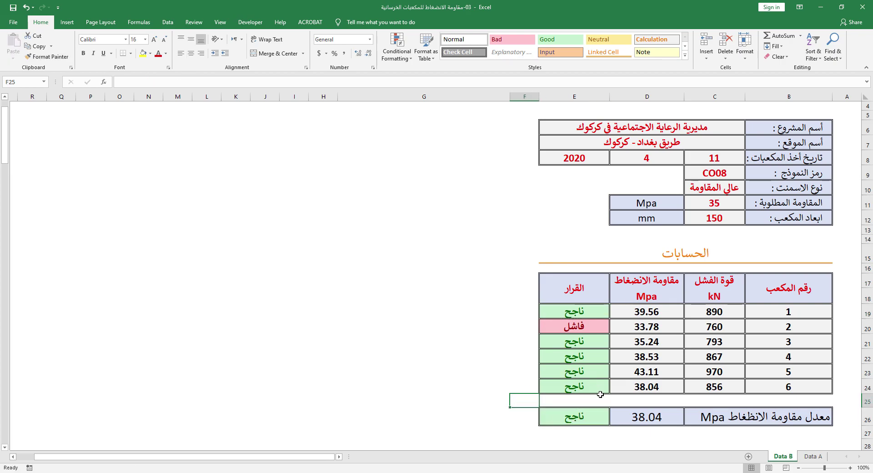
# - Test the decisions by setting the required strength in C11 to 40, and check the strengths in D23 and D26 against it
pyautogui.scroll(1, 613, 292)
pyautogui.scroll(-2, 613, 292)
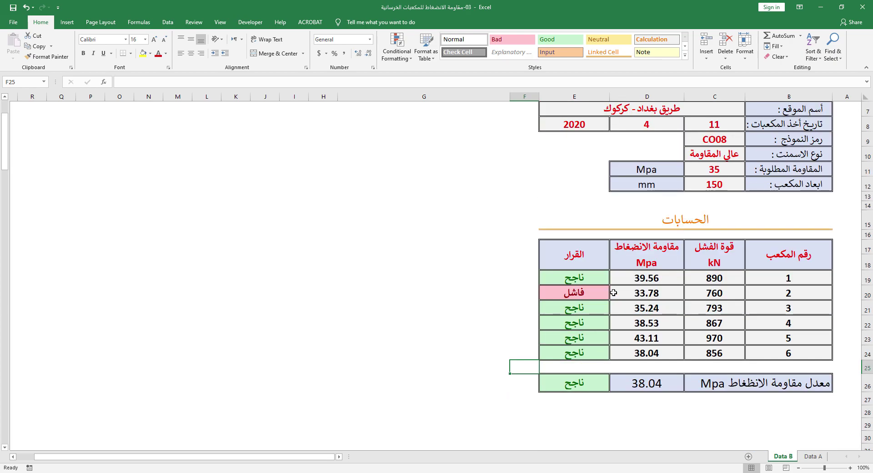
pyautogui.scroll(1, 614, 292)
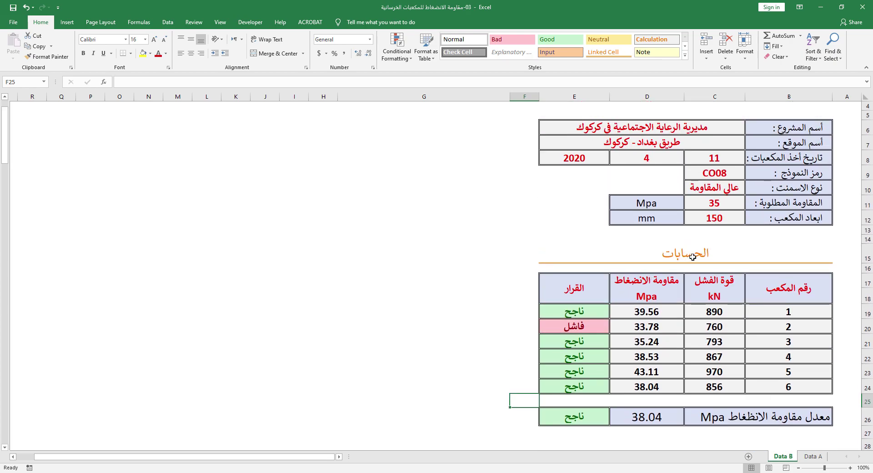
pyautogui.click(706, 202)
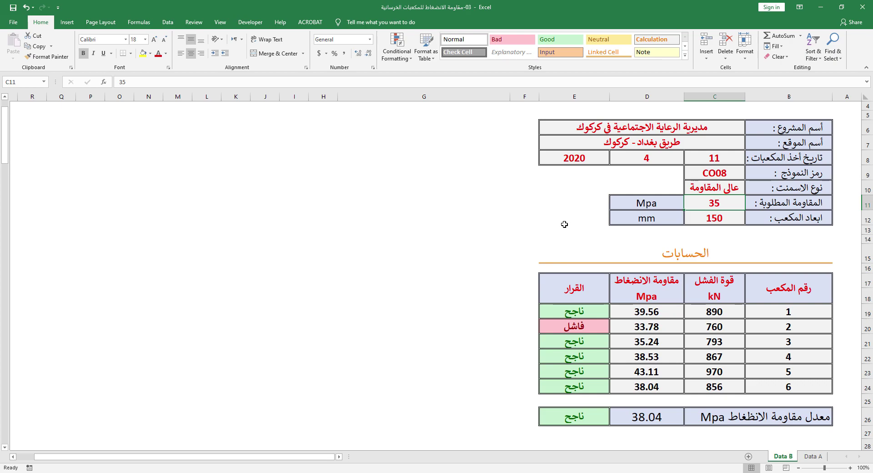
pyautogui.write('40')
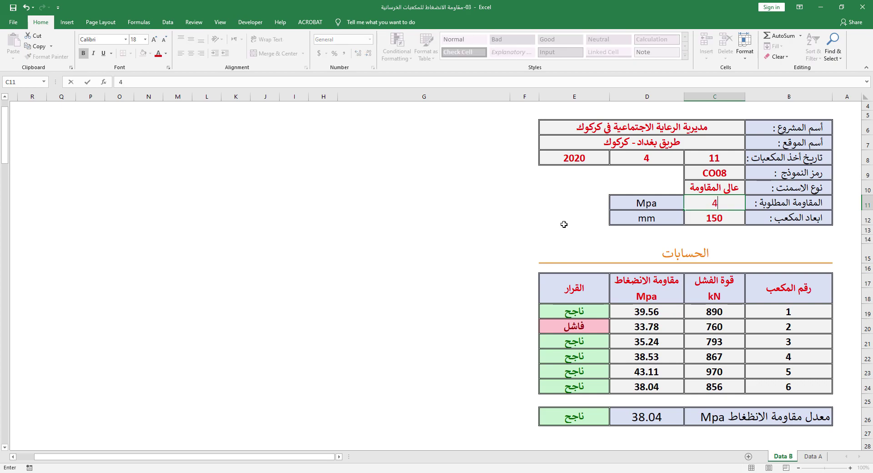
pyautogui.press('Return')
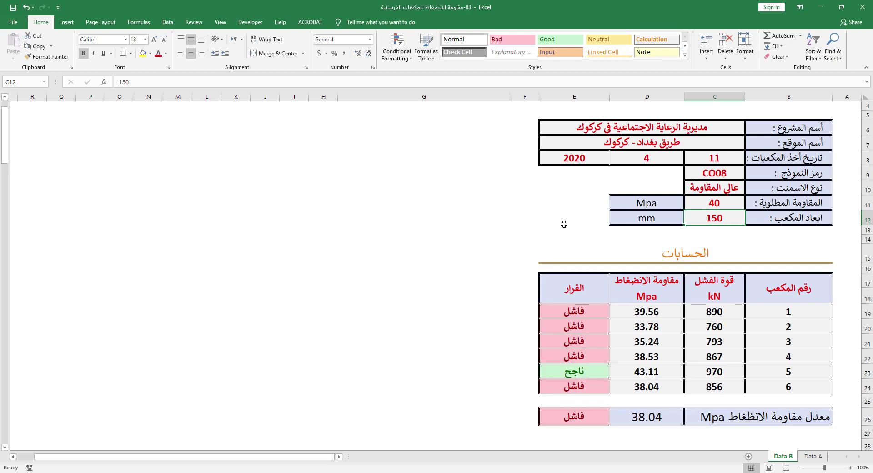
pyautogui.click(633, 370)
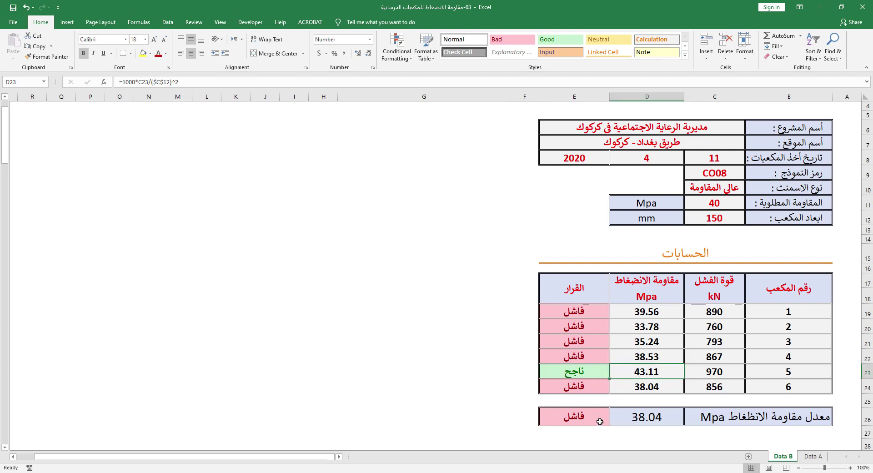
pyautogui.click(625, 418)
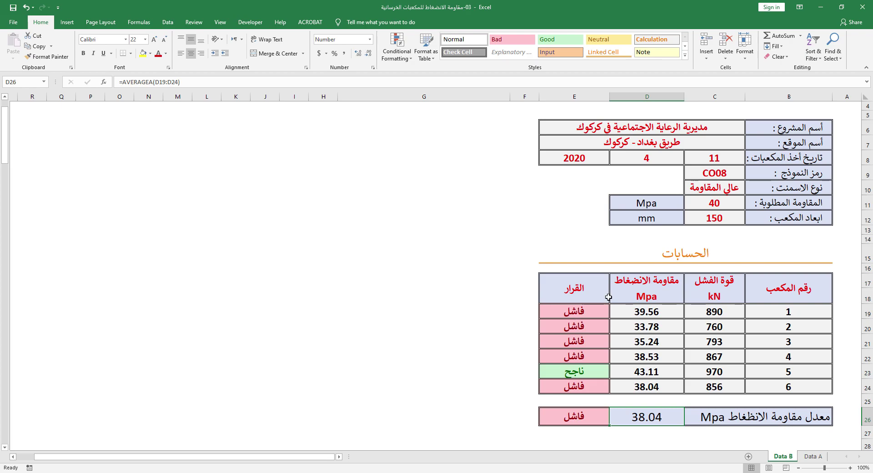
# - Test the decisions with a lower required strength of 30 in C11
pyautogui.click(709, 205)
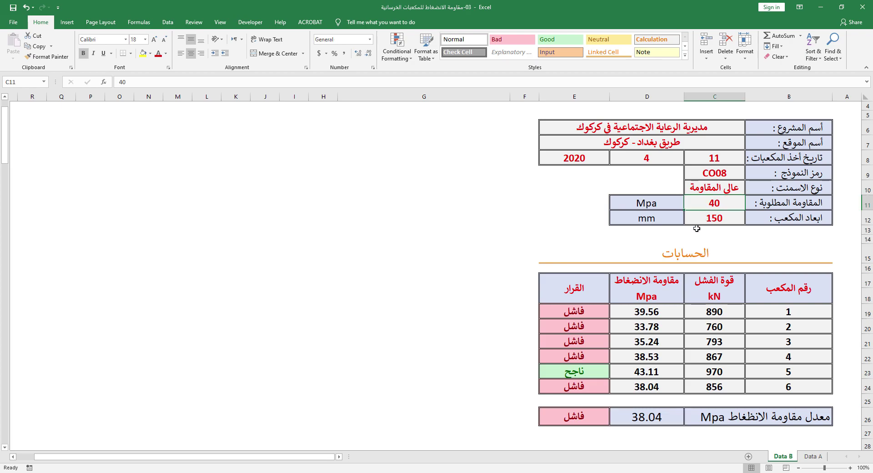
pyautogui.write('30')
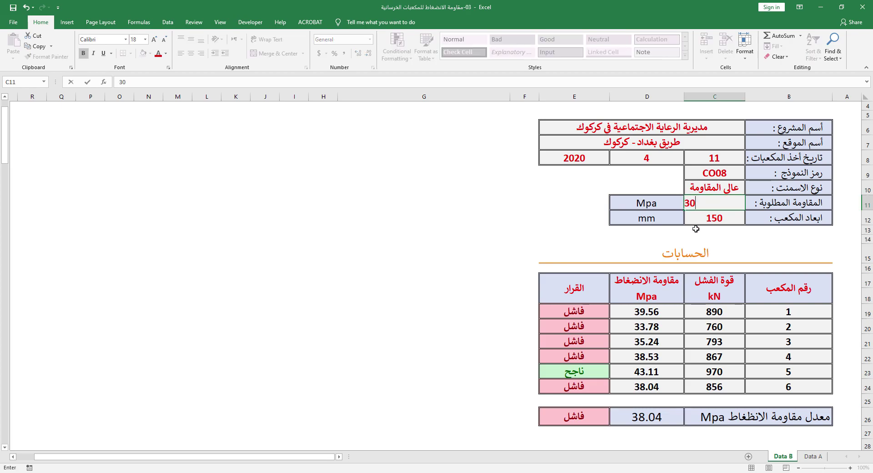
pyautogui.press('Return')
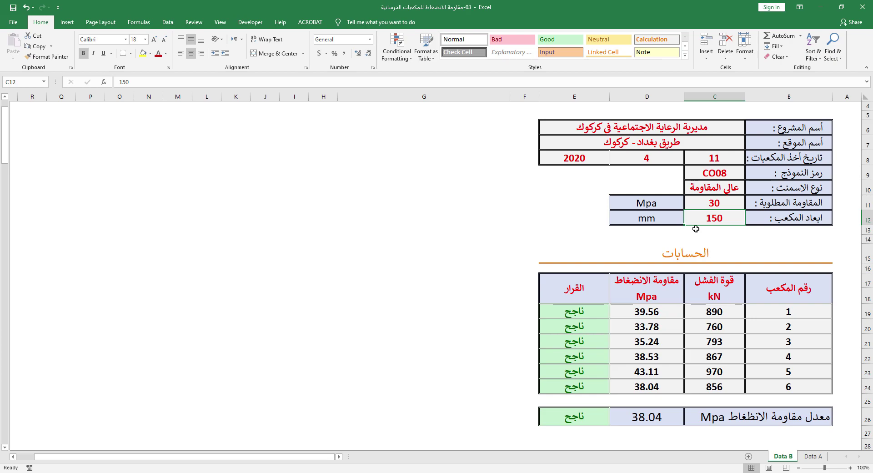
# - Set the required strength in C11 to 35 and review the completed sheet
pyautogui.click(712, 203)
pyautogui.write('25')
pyautogui.press('Return')
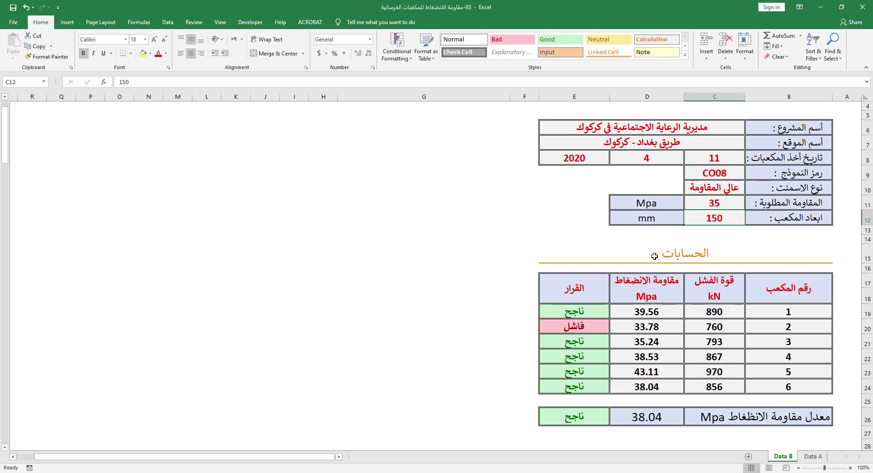
pyautogui.scroll(1, 659, 278)
pyautogui.scroll(-3, 637, 256)
pyautogui.scroll(3, 654, 291)
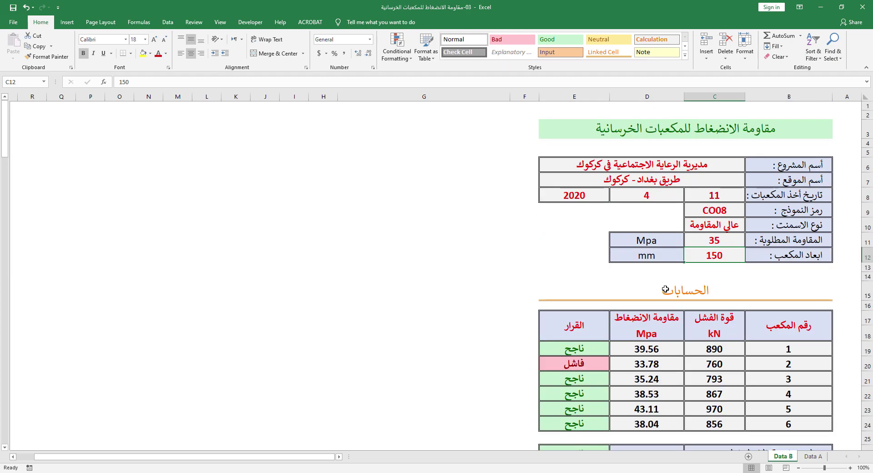